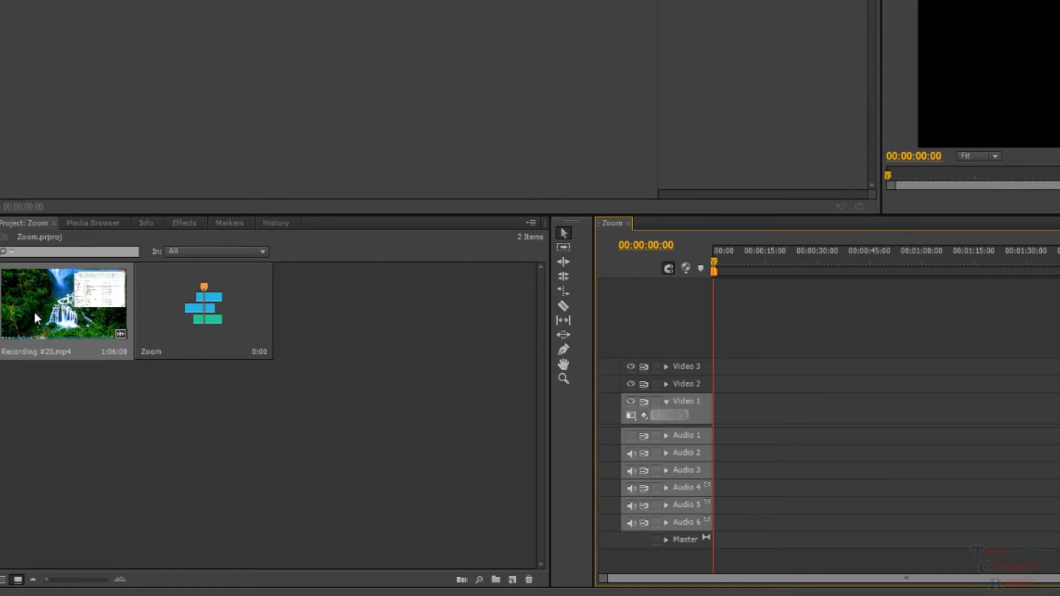
Place Recording #20.mp4 from the project on the Video 1 track at the very start of the Zoom sequence.
{"action": "left_click", "coordinate": [32, 289]}
{"action": "left_click", "coordinate": [38, 298]}
{"action": "left_click_drag", "start_coordinate": [34, 302], "coordinate": [729, 411]}
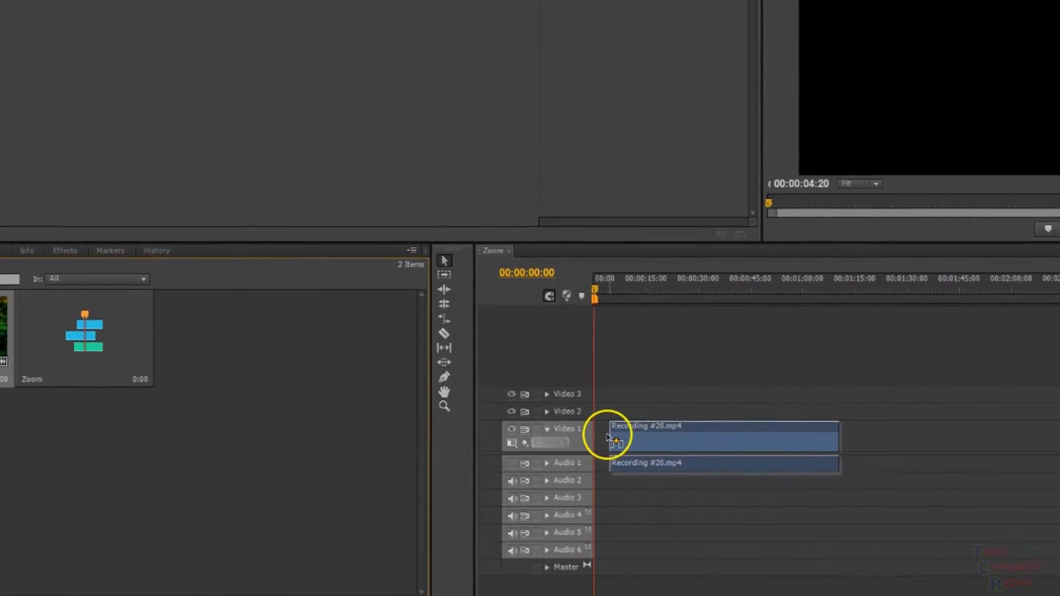
{"action": "left_click_drag", "start_coordinate": [607, 436], "coordinate": [592, 439]}
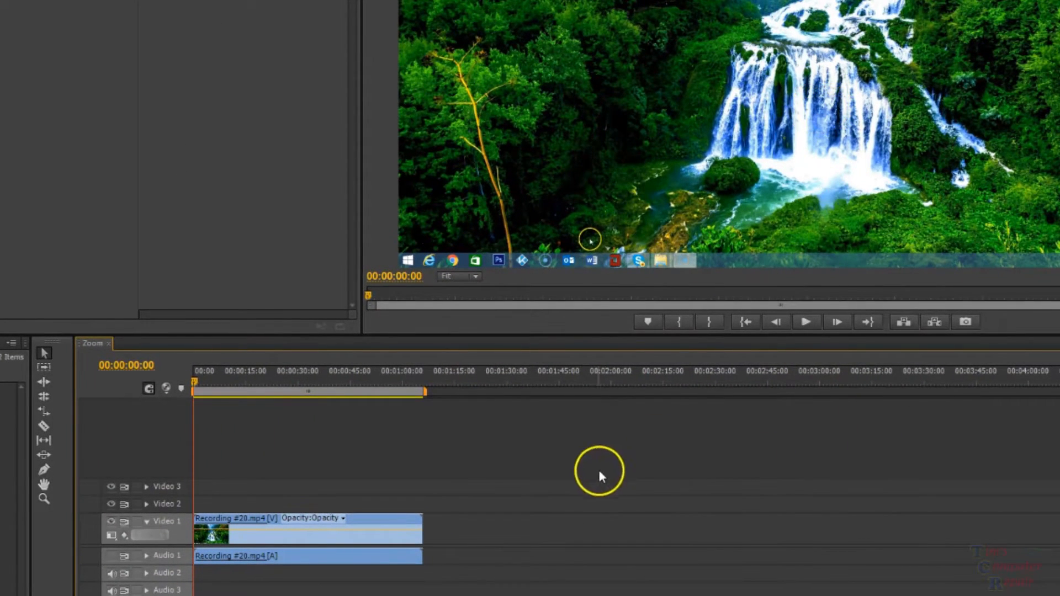
Select the Recording #20.mp4 clip in the sequence and expand its Motion effect to show Position and Scale.
{"action": "left_click", "coordinate": [361, 521]}
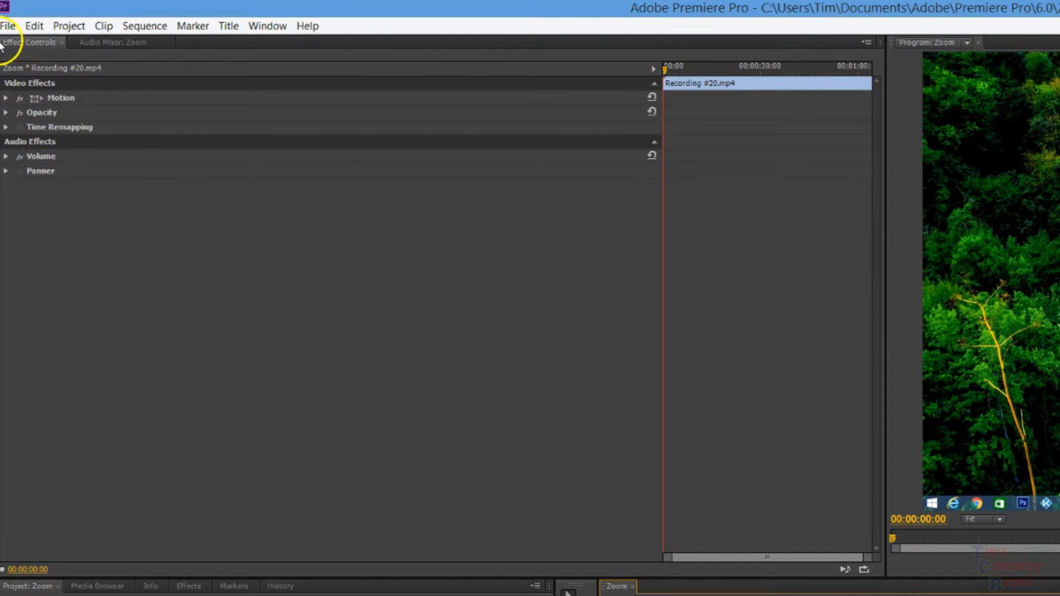
{"action": "mouse_move", "coordinate": [1, 36]}
{"action": "left_mouse_down"}
{"action": "mouse_move", "coordinate": [63, 49]}
{"action": "mouse_move", "coordinate": [78, 85]}
{"action": "mouse_move", "coordinate": [42, 71]}
{"action": "mouse_move", "coordinate": [71, 55]}
{"action": "mouse_move", "coordinate": [65, 49]}
{"action": "left_mouse_up"}
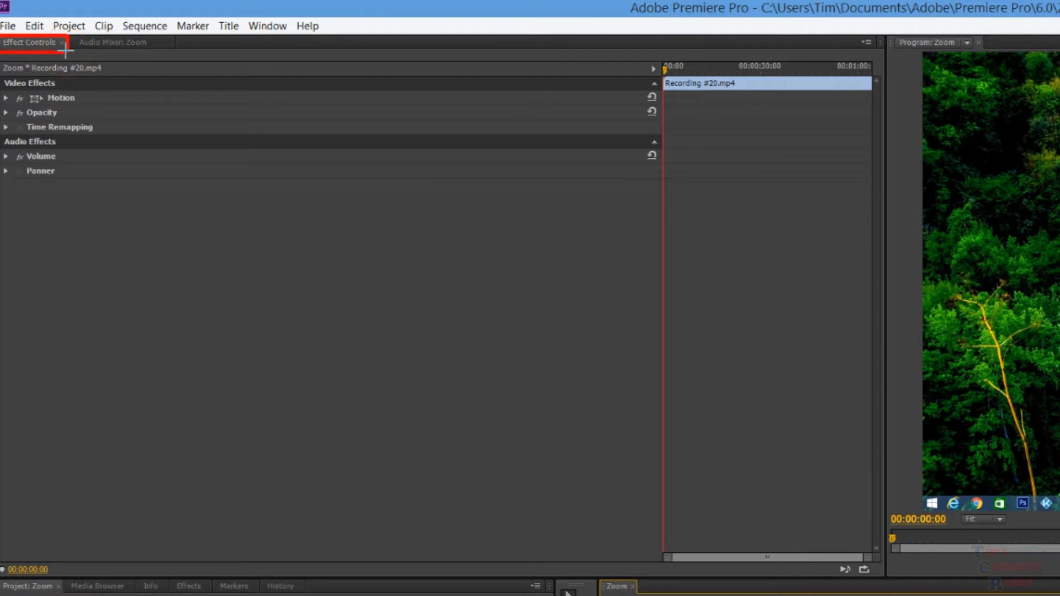
{"action": "key", "text": "Escape"}
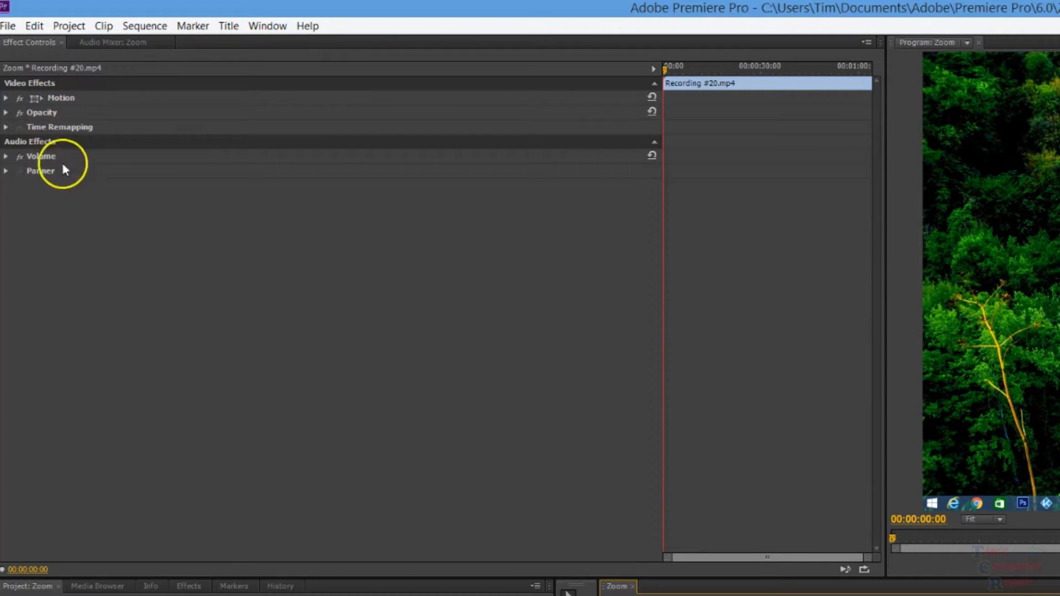
{"action": "left_click", "coordinate": [6, 98]}
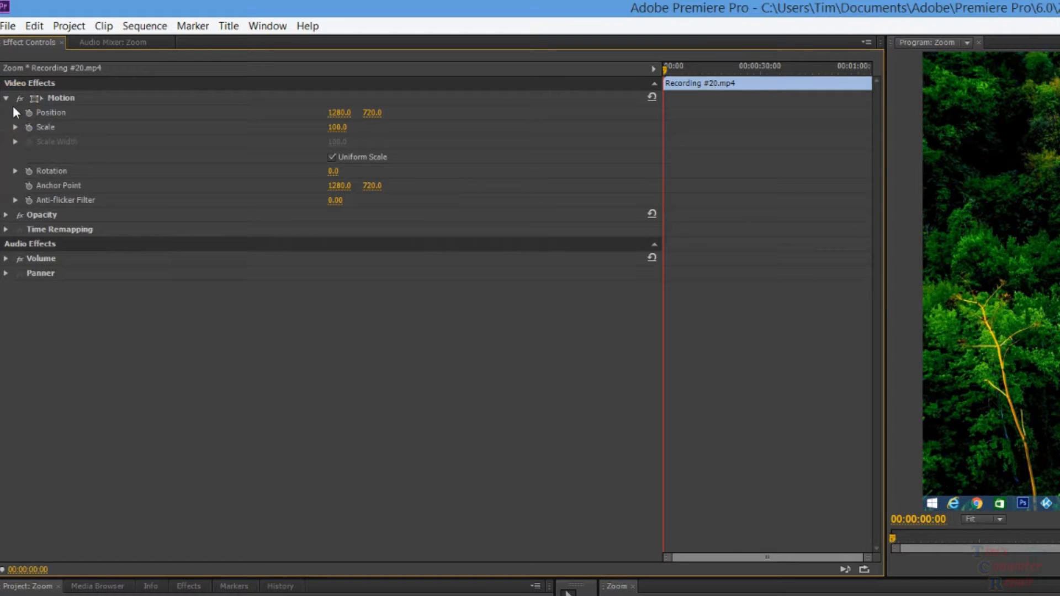
{"action": "left_click_drag", "start_coordinate": [8, 108], "coordinate": [423, 133]}
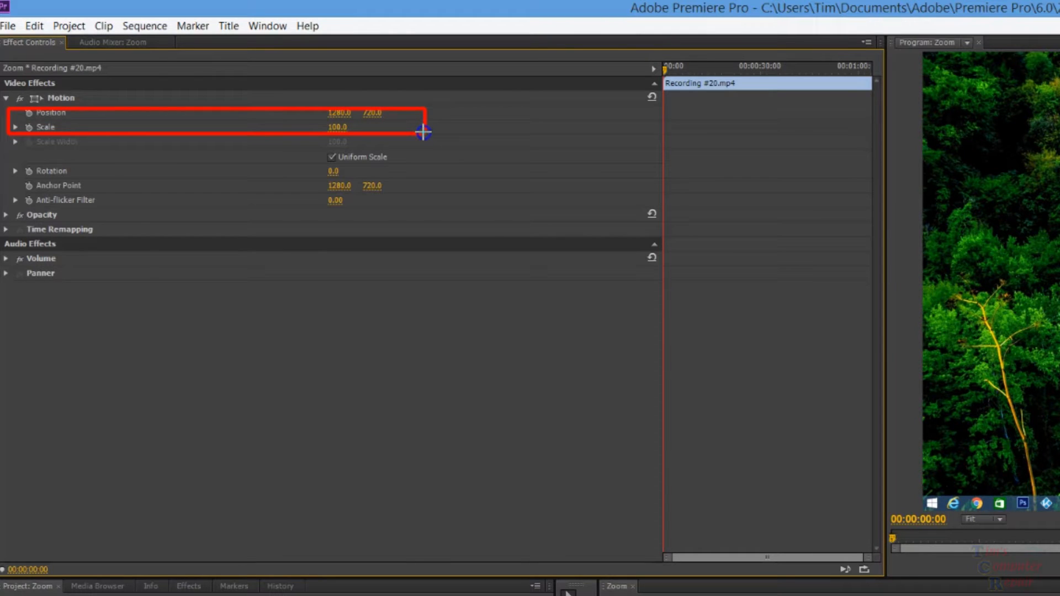
{"action": "key", "text": "Escape"}
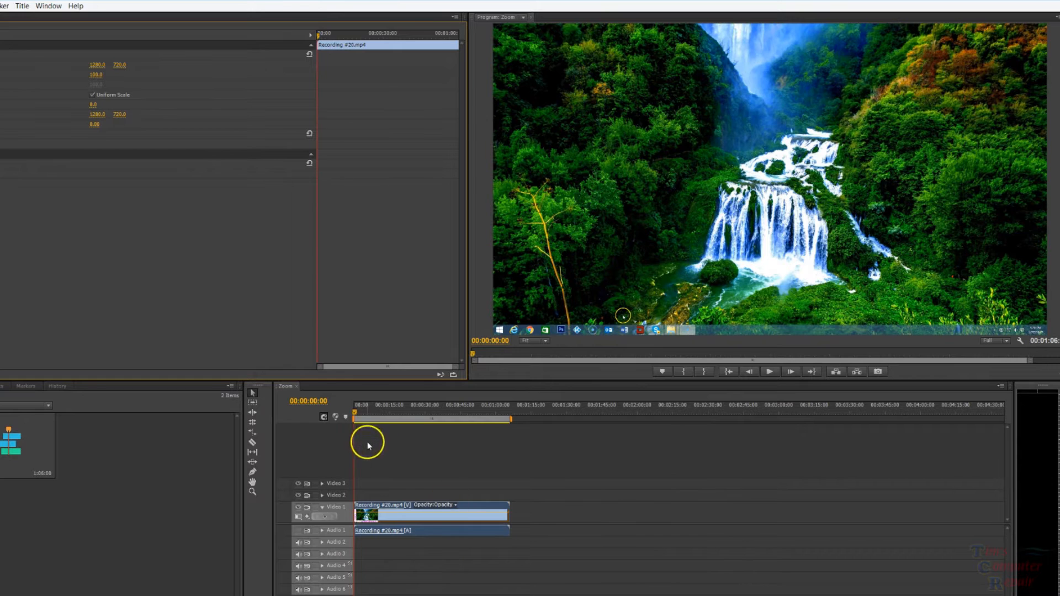
Magnify the clip's keyframe timeline, scrub the playhead to 00:00:08:14 and return it to the clip's start.
{"action": "mouse_move", "coordinate": [483, 352]}
{"action": "left_mouse_down"}
{"action": "mouse_move", "coordinate": [558, 350]}
{"action": "mouse_move", "coordinate": [468, 351]}
{"action": "left_mouse_up"}
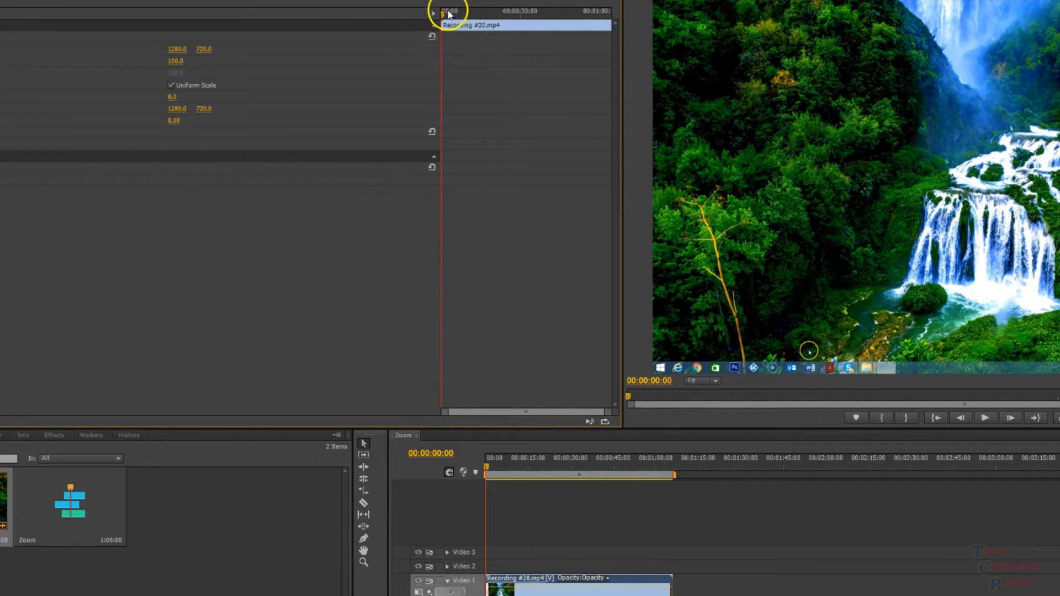
{"action": "mouse_move", "coordinate": [443, 11]}
{"action": "left_mouse_down"}
{"action": "mouse_move", "coordinate": [596, 12]}
{"action": "mouse_move", "coordinate": [474, 23]}
{"action": "mouse_move", "coordinate": [614, 10]}
{"action": "mouse_move", "coordinate": [447, 22]}
{"action": "left_mouse_up"}
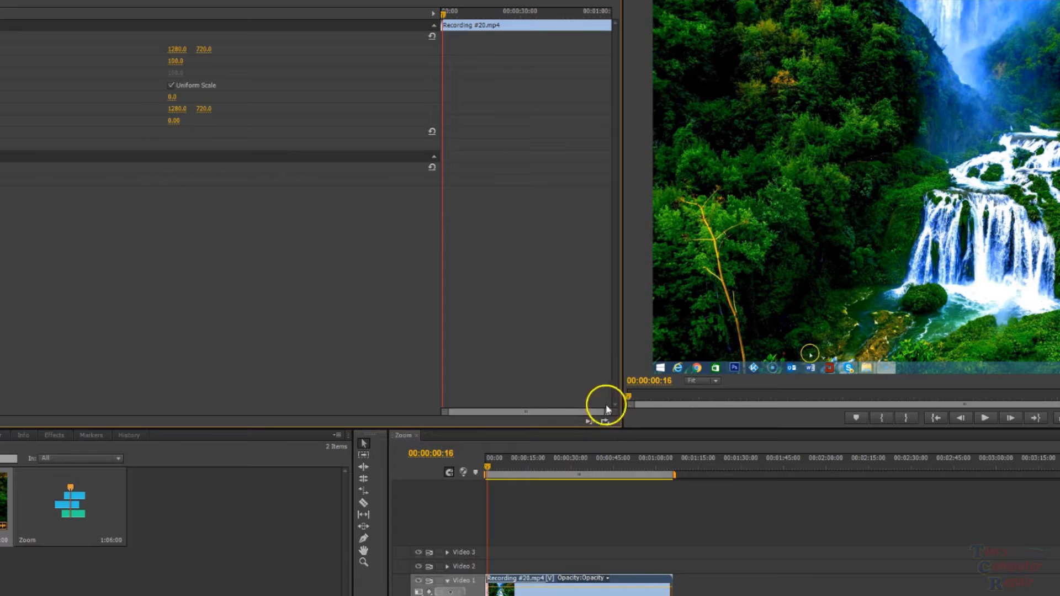
{"action": "left_click_drag", "start_coordinate": [605, 415], "coordinate": [561, 422]}
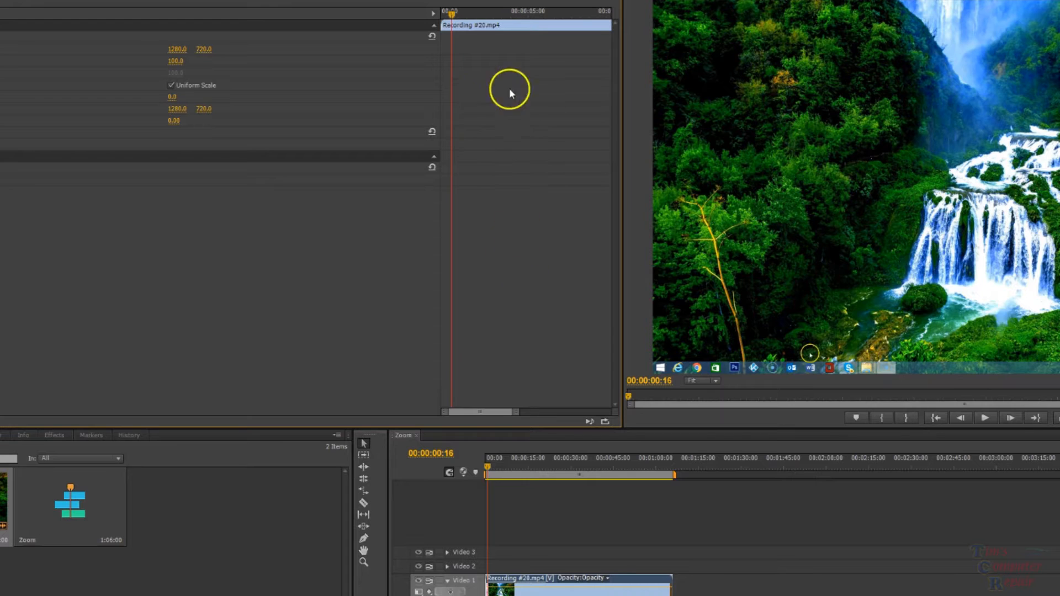
{"action": "left_click_drag", "start_coordinate": [452, 13], "coordinate": [556, 22]}
{"action": "left_click_drag", "start_coordinate": [498, 423], "coordinate": [469, 412]}
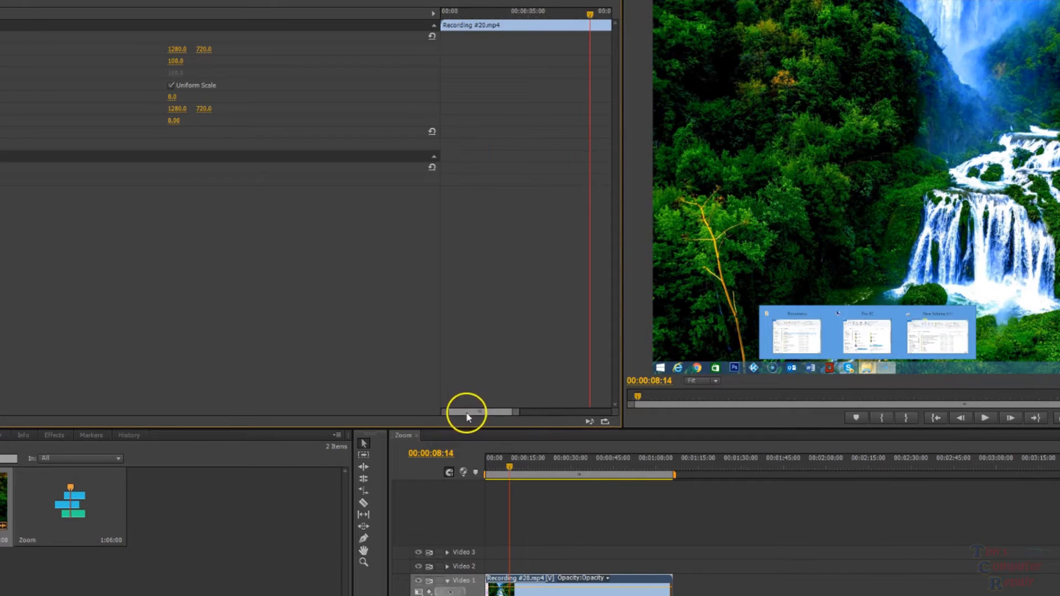
{"action": "left_click_drag", "start_coordinate": [591, 17], "coordinate": [433, 15]}
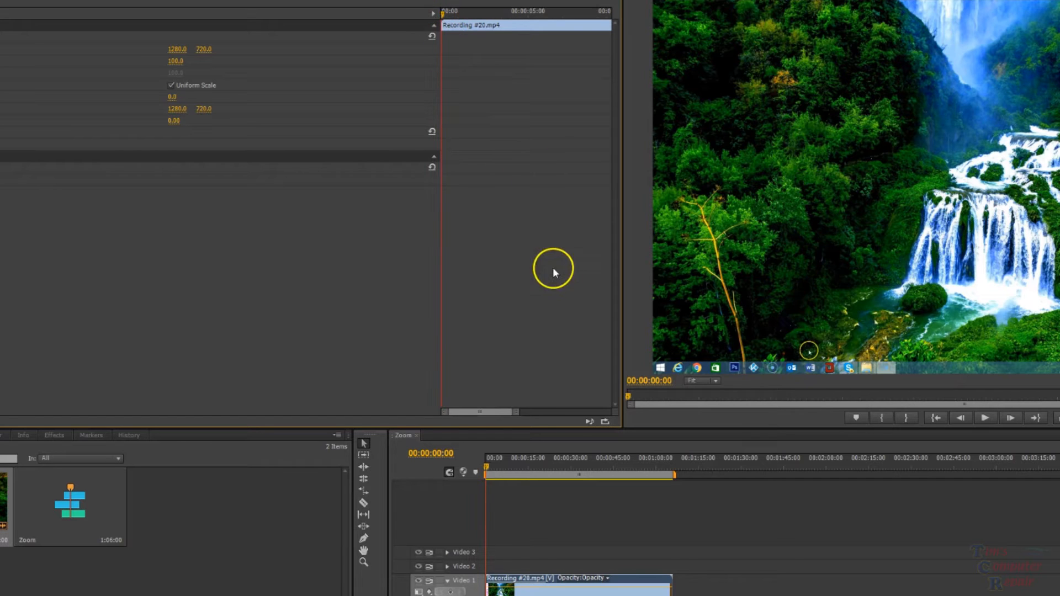
Turn on Scale animation with the playhead at 00:00:00:00 to set a first keyframe at 100.
{"action": "mouse_move", "coordinate": [482, 417]}
{"action": "left_mouse_down"}
{"action": "mouse_move", "coordinate": [504, 409]}
{"action": "mouse_move", "coordinate": [469, 412]}
{"action": "mouse_move", "coordinate": [480, 414]}
{"action": "left_mouse_up"}
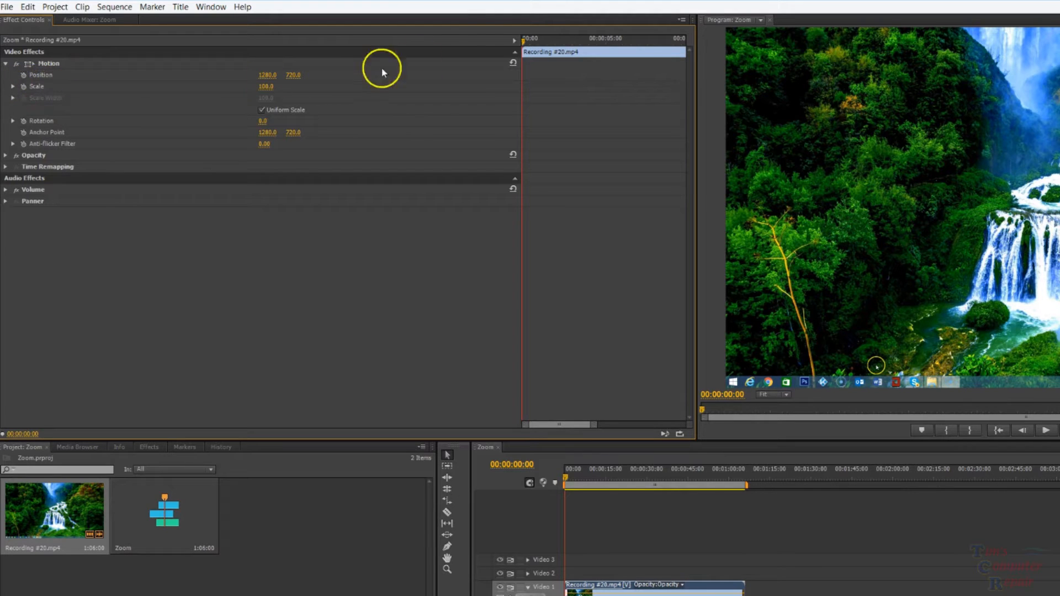
{"action": "left_click_drag", "start_coordinate": [522, 44], "coordinate": [503, 45]}
{"action": "left_click", "coordinate": [23, 87]}
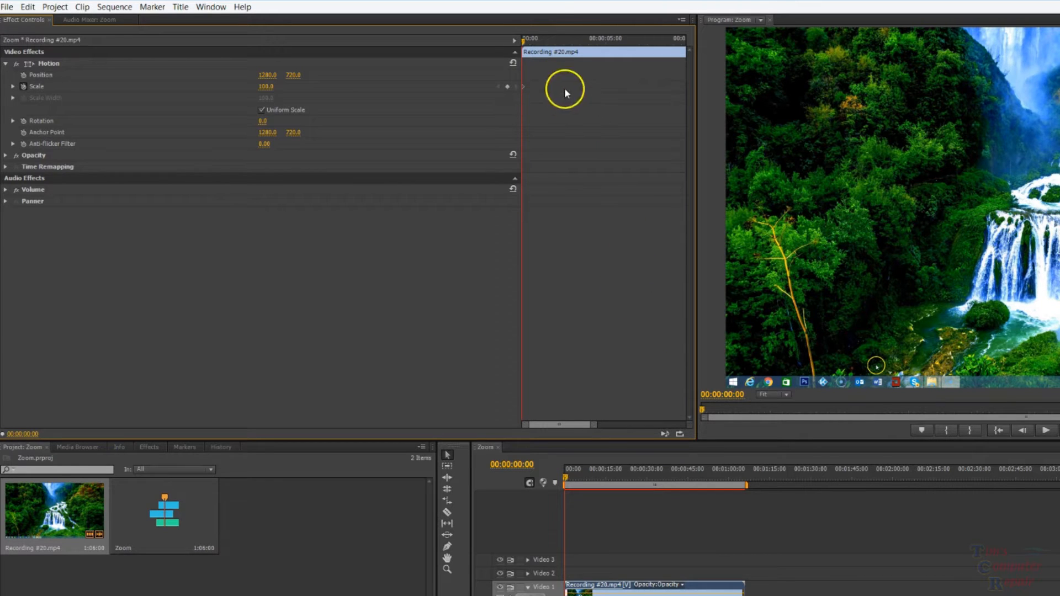
Add a second Scale keyframe at 00:00:06:12 with a value of 222.
{"action": "left_click_drag", "start_coordinate": [593, 431], "coordinate": [616, 426]}
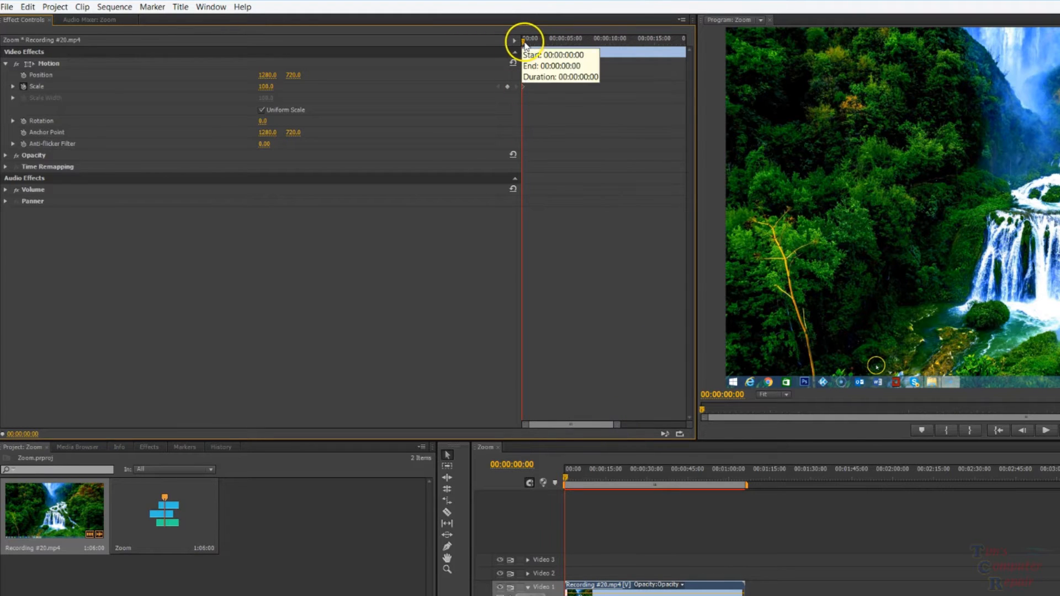
{"action": "left_click_drag", "start_coordinate": [526, 45], "coordinate": [582, 51]}
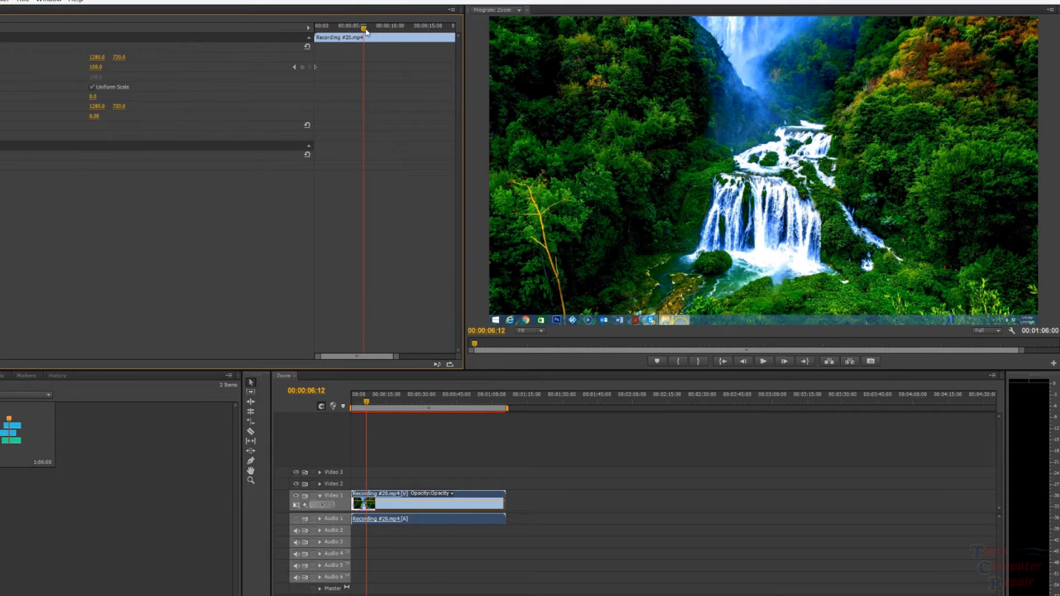
{"action": "left_click", "coordinate": [97, 68]}
{"action": "left_click", "coordinate": [70, 66]}
{"action": "mouse_move", "coordinate": [96, 67]}
{"action": "left_mouse_down"}
{"action": "mouse_move", "coordinate": [133, 67]}
{"action": "mouse_move", "coordinate": [81, 75]}
{"action": "mouse_move", "coordinate": [91, 74]}
{"action": "left_mouse_up"}
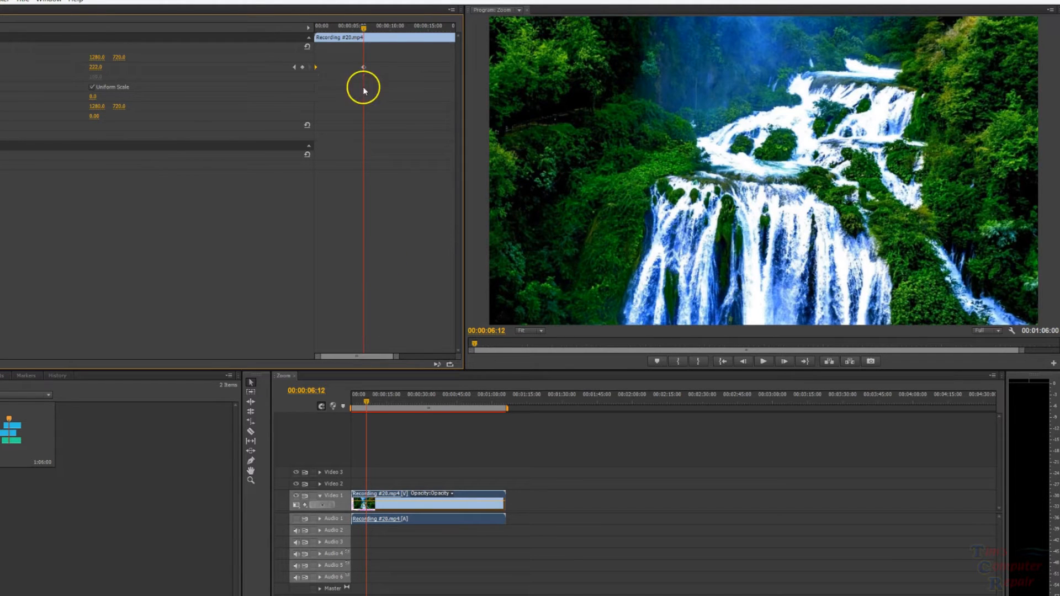
Play the clip from its start to preview the zoom between the two Scale keyframes.
{"action": "left_click_drag", "start_coordinate": [363, 29], "coordinate": [222, 48]}
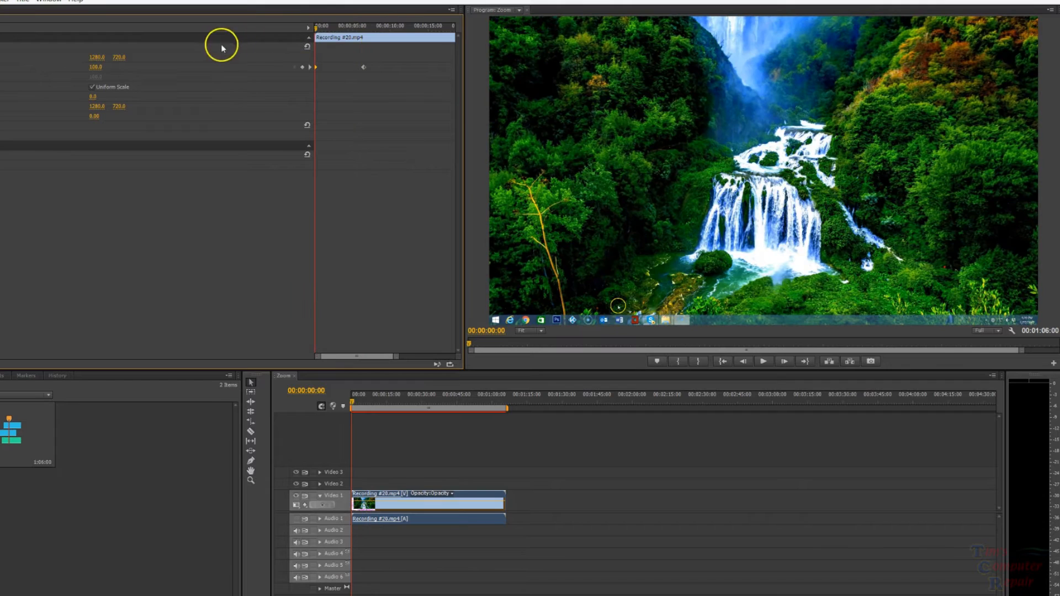
{"action": "left_click", "coordinate": [763, 361]}
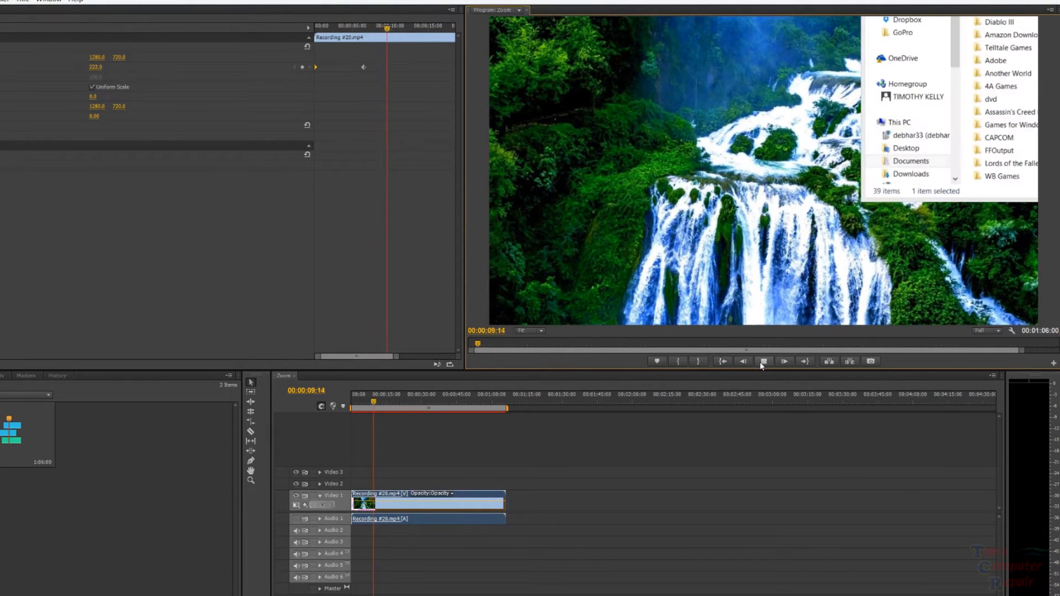
{"action": "left_click", "coordinate": [763, 362]}
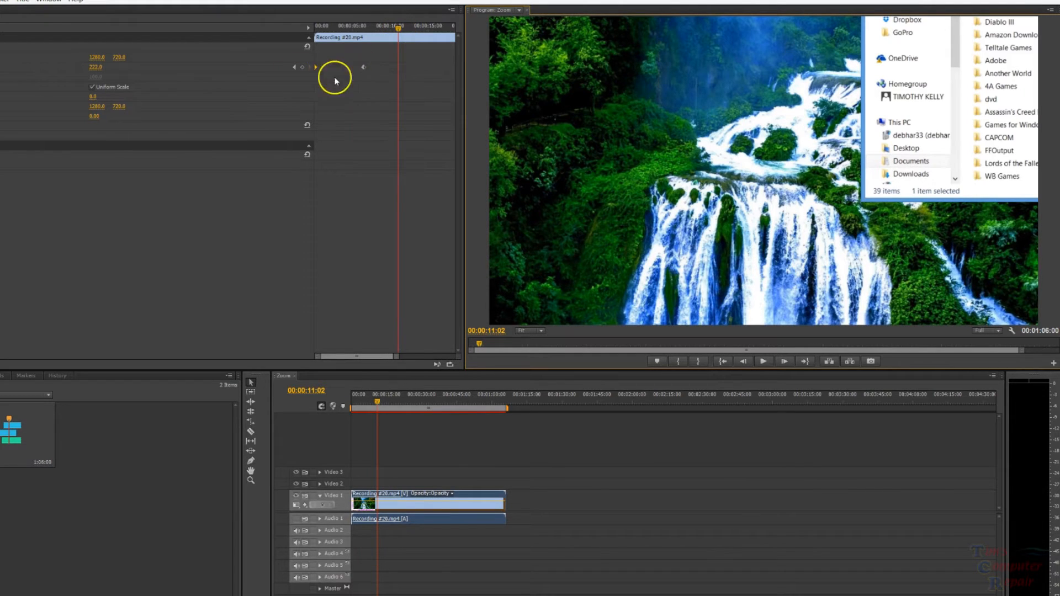
Move the first Scale keyframe closer to the second one to shorten the zoom.
{"action": "left_click", "coordinate": [315, 67]}
{"action": "left_click", "coordinate": [315, 68]}
{"action": "left_click_drag", "start_coordinate": [317, 67], "coordinate": [335, 68]}
Play the clip again from 00:00:00:00 to preview the faster zoom.
{"action": "left_click_drag", "start_coordinate": [327, 28], "coordinate": [305, 28]}
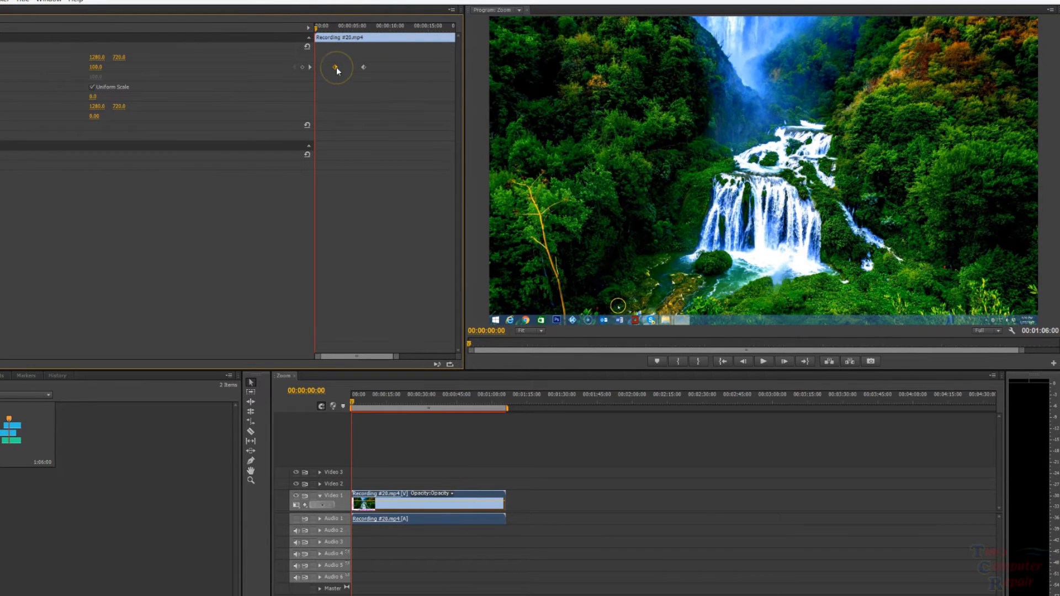
{"action": "left_click", "coordinate": [761, 361]}
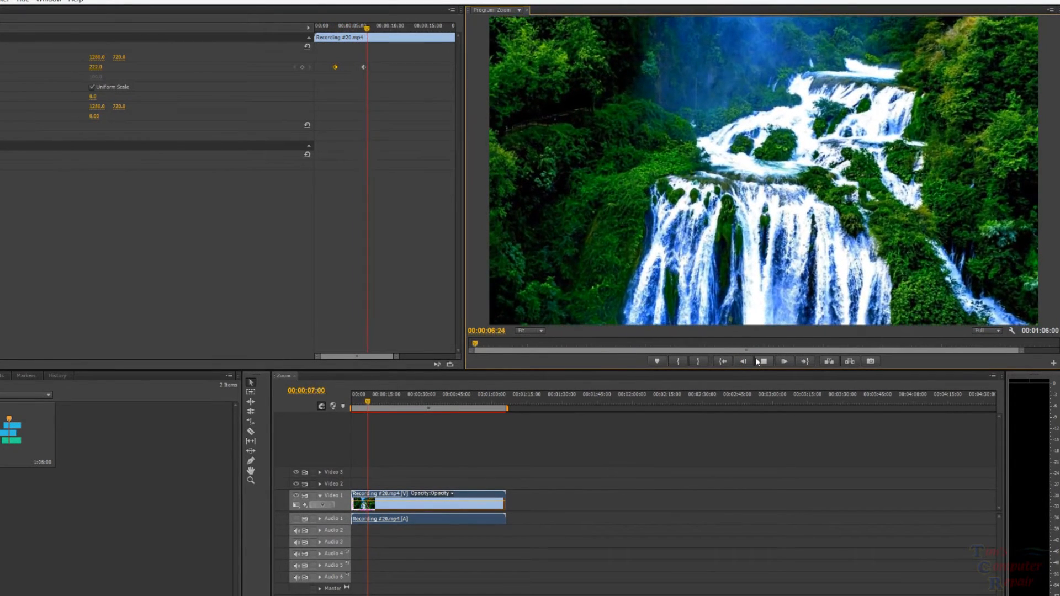
{"action": "left_click", "coordinate": [766, 362]}
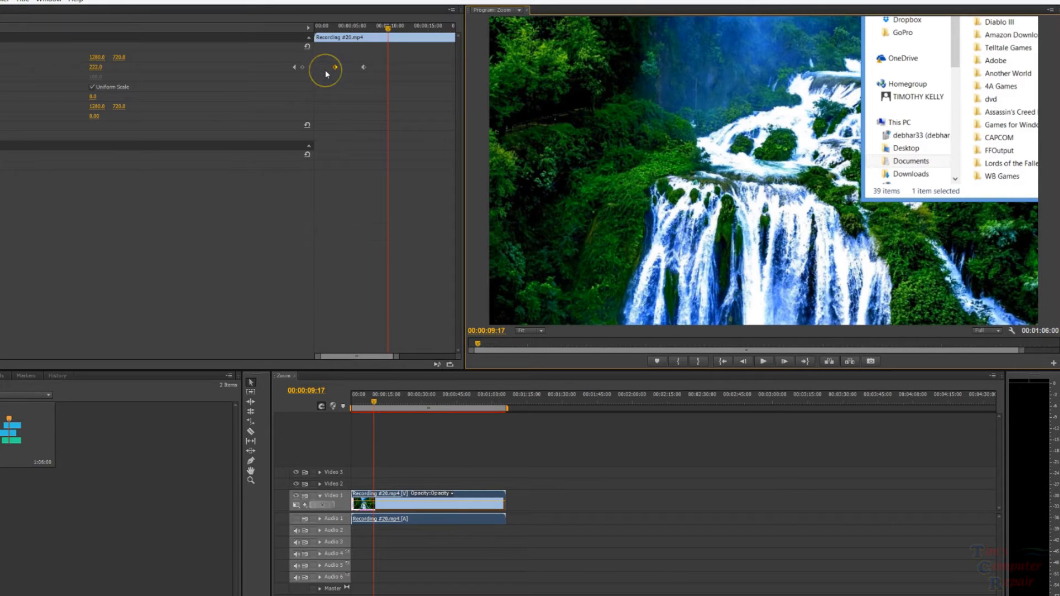
Clear both Scale keyframes from the clip.
{"action": "right_click", "coordinate": [363, 68]}
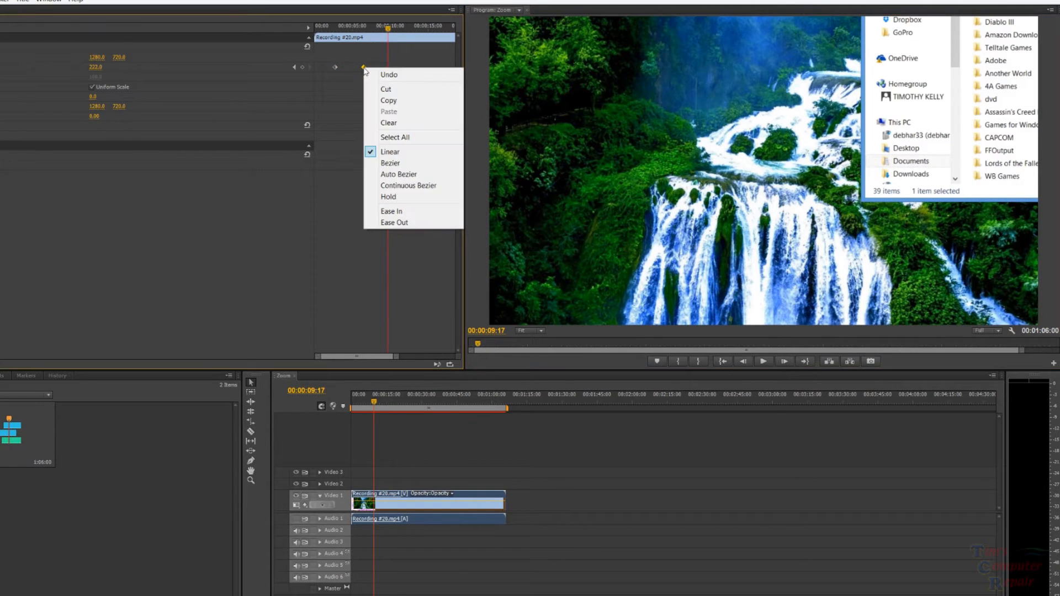
{"action": "left_click", "coordinate": [396, 125]}
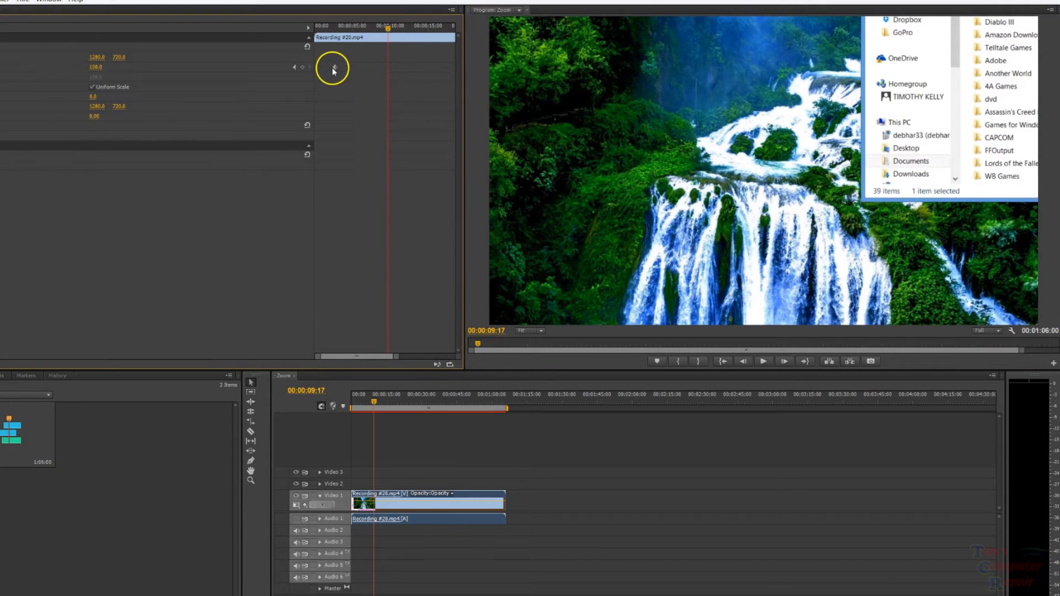
{"action": "right_click", "coordinate": [334, 69]}
{"action": "left_click", "coordinate": [362, 125]}
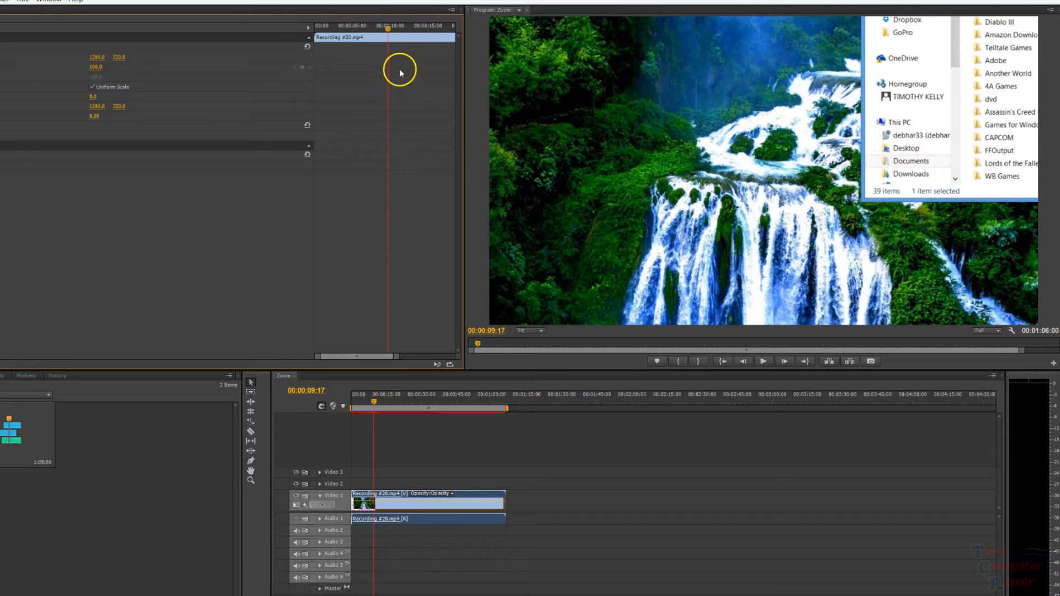
Turn on Position animation with the playhead at 00:00:00:00 to set a first keyframe at 1280, 720.
{"action": "left_click_drag", "start_coordinate": [388, 30], "coordinate": [284, 45]}
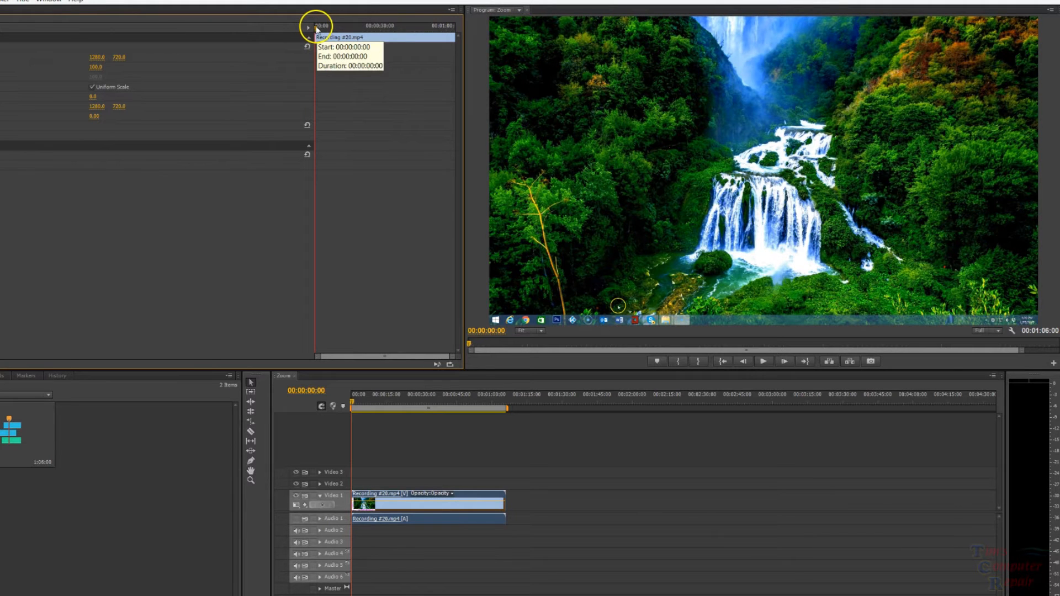
{"action": "left_click_drag", "start_coordinate": [317, 29], "coordinate": [295, 25]}
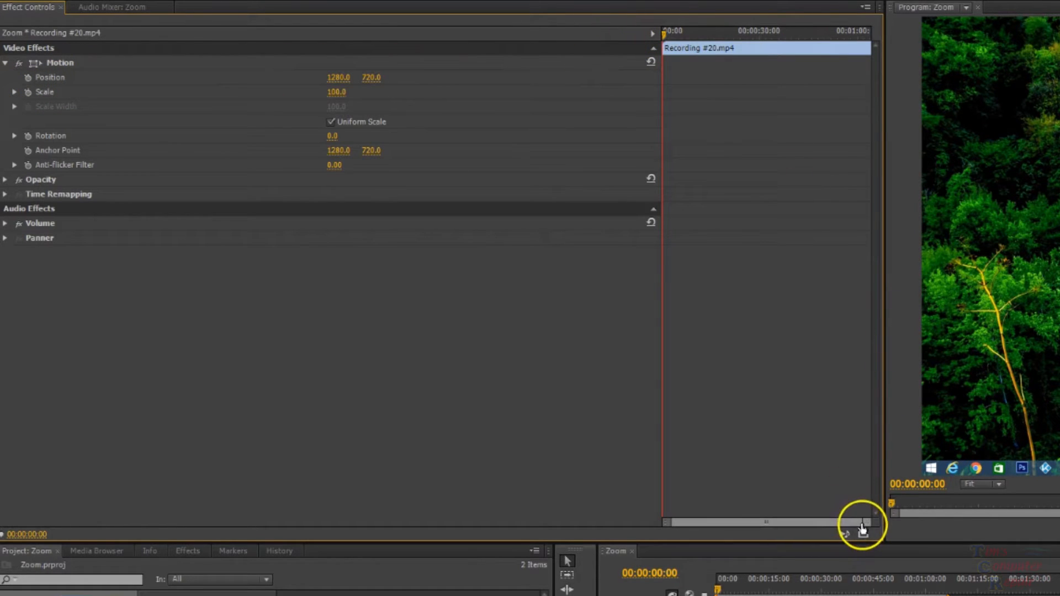
{"action": "left_click_drag", "start_coordinate": [864, 523], "coordinate": [833, 525]}
{"action": "mouse_move", "coordinate": [664, 34]}
{"action": "left_mouse_down"}
{"action": "mouse_move", "coordinate": [687, 33]}
{"action": "mouse_move", "coordinate": [634, 38]}
{"action": "mouse_move", "coordinate": [685, 34]}
{"action": "mouse_move", "coordinate": [644, 35]}
{"action": "left_mouse_up"}
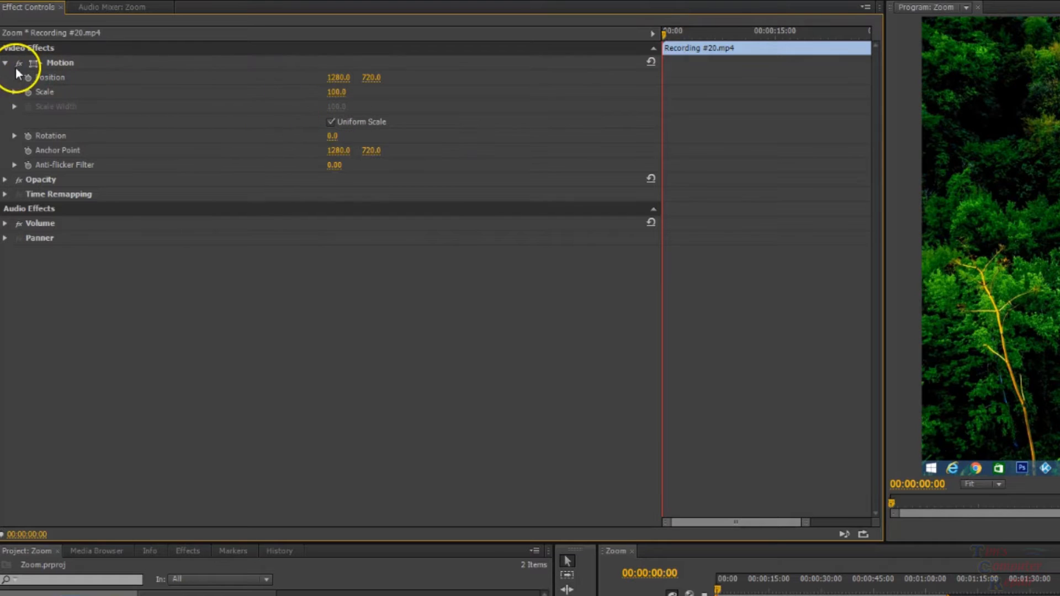
{"action": "left_click", "coordinate": [28, 78]}
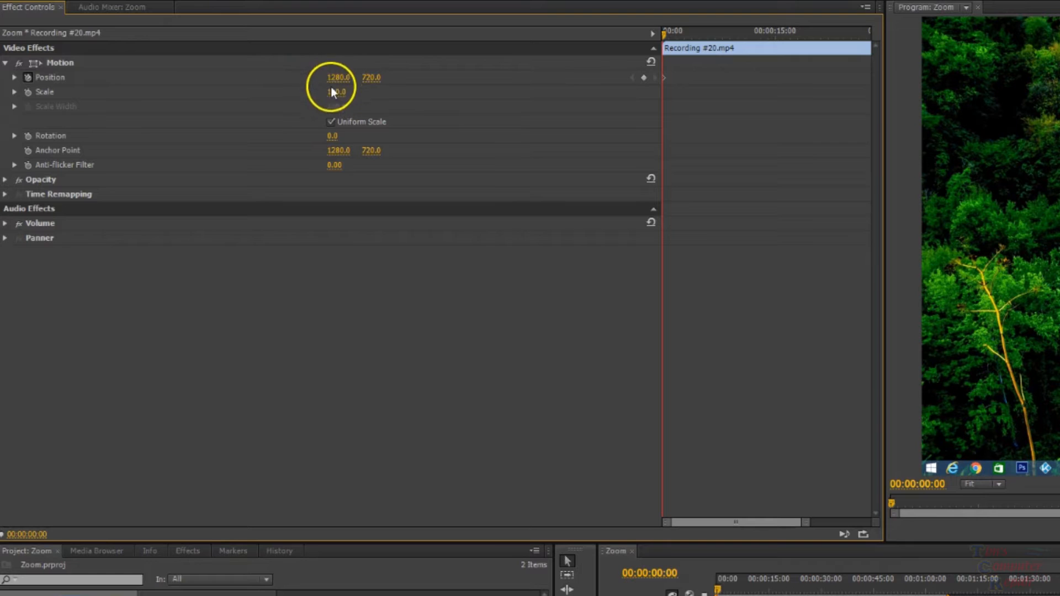
Try a horizontal Position value of 1276 and set it back to 1280.
{"action": "mouse_move", "coordinate": [353, 76]}
{"action": "left_mouse_down"}
{"action": "mouse_move", "coordinate": [385, 71]}
{"action": "mouse_move", "coordinate": [348, 66]}
{"action": "mouse_move", "coordinate": [407, 70]}
{"action": "mouse_move", "coordinate": [332, 85]}
{"action": "mouse_move", "coordinate": [343, 83]}
{"action": "left_mouse_up"}
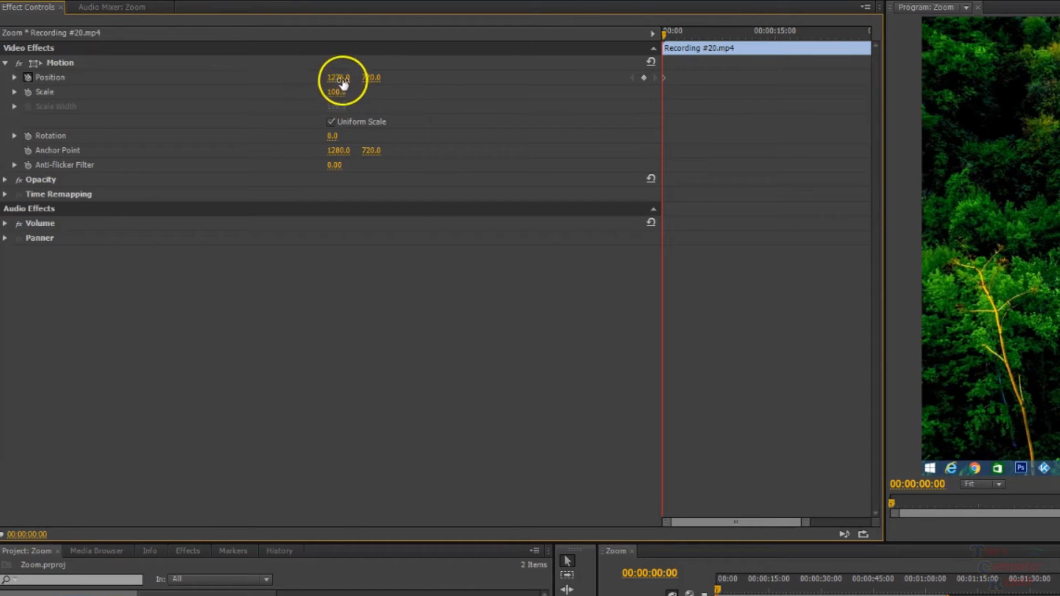
{"action": "left_click", "coordinate": [339, 78]}
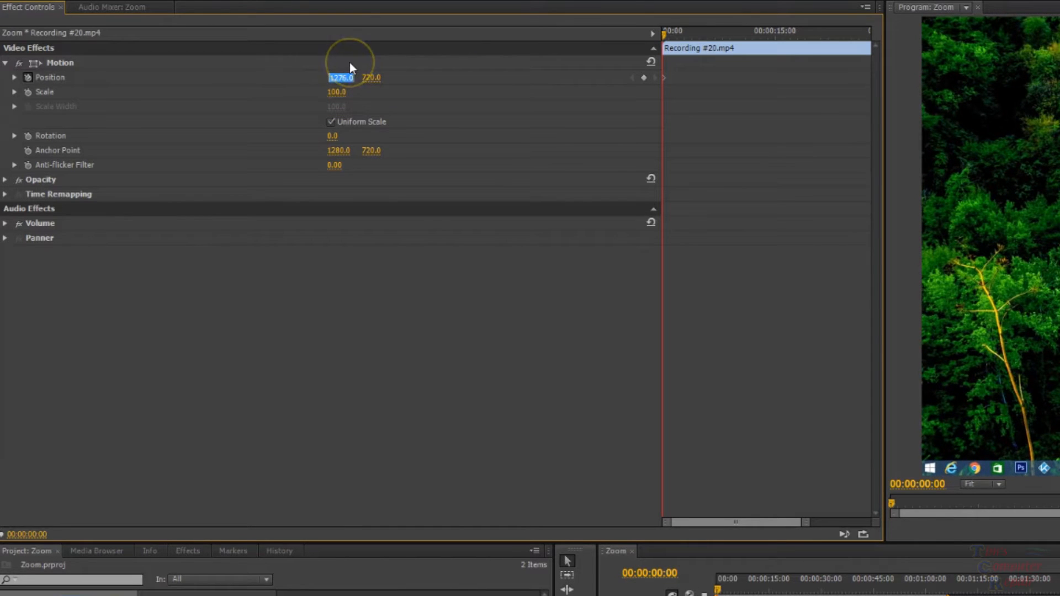
{"action": "type", "text": "1280"}
{"action": "key", "text": "Return"}
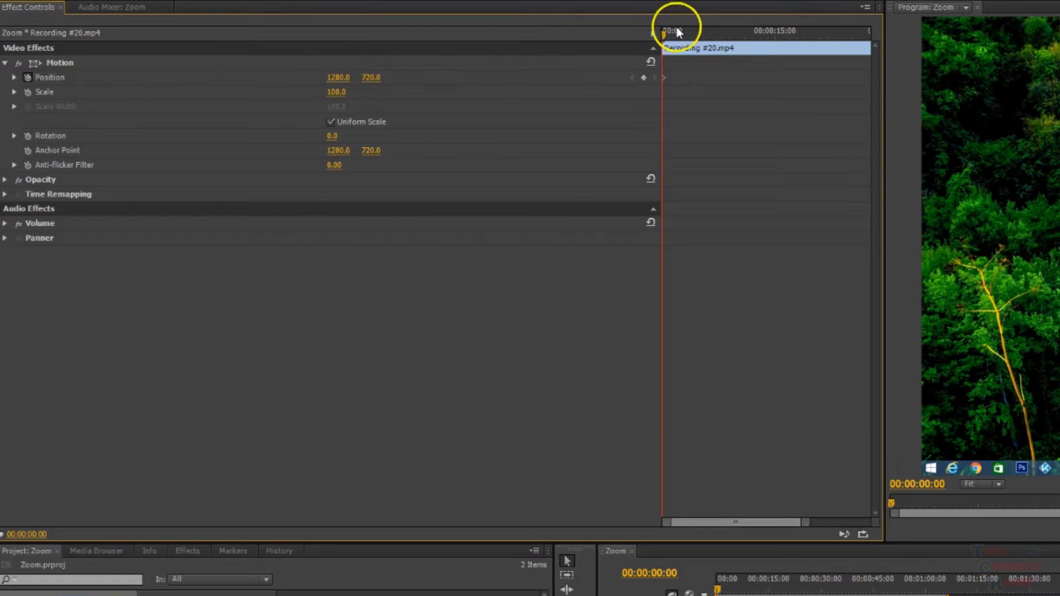
Set the horizontal Position to 1882 at 00:00:06:17 to shift the clip sideways with a second Position keyframe.
{"action": "mouse_move", "coordinate": [666, 37]}
{"action": "left_click_drag", "start_coordinate": [666, 36], "coordinate": [717, 45]}
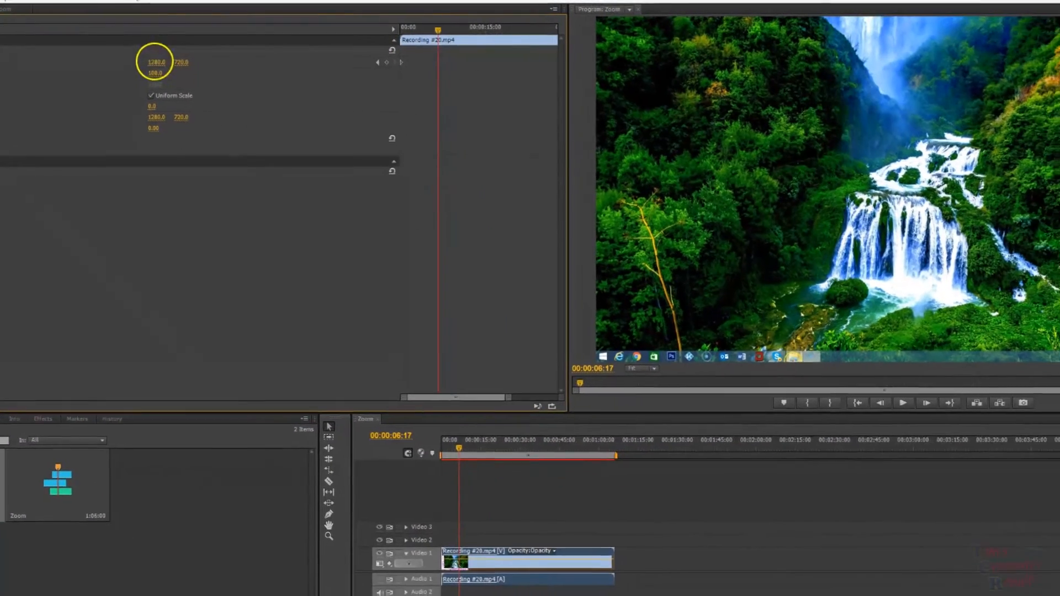
{"action": "left_click_drag", "start_coordinate": [189, 65], "coordinate": [390, 56]}
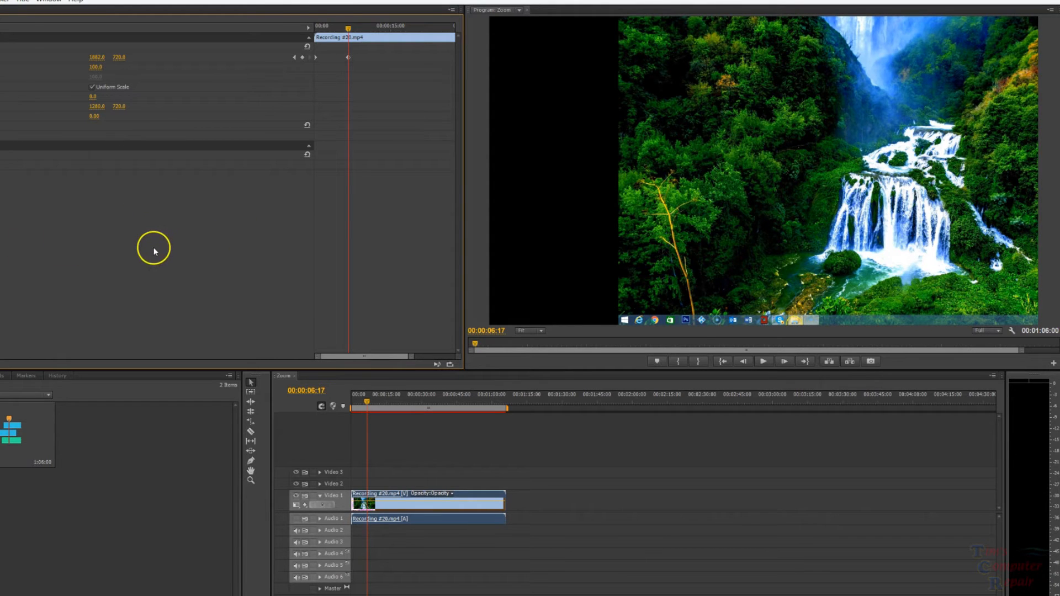
Play the sequence from 00:00:00:00 to preview the horizontal pan, stopping after the second keyframe.
{"action": "left_click", "coordinate": [319, 58]}
{"action": "left_click_drag", "start_coordinate": [323, 25], "coordinate": [261, 40]}
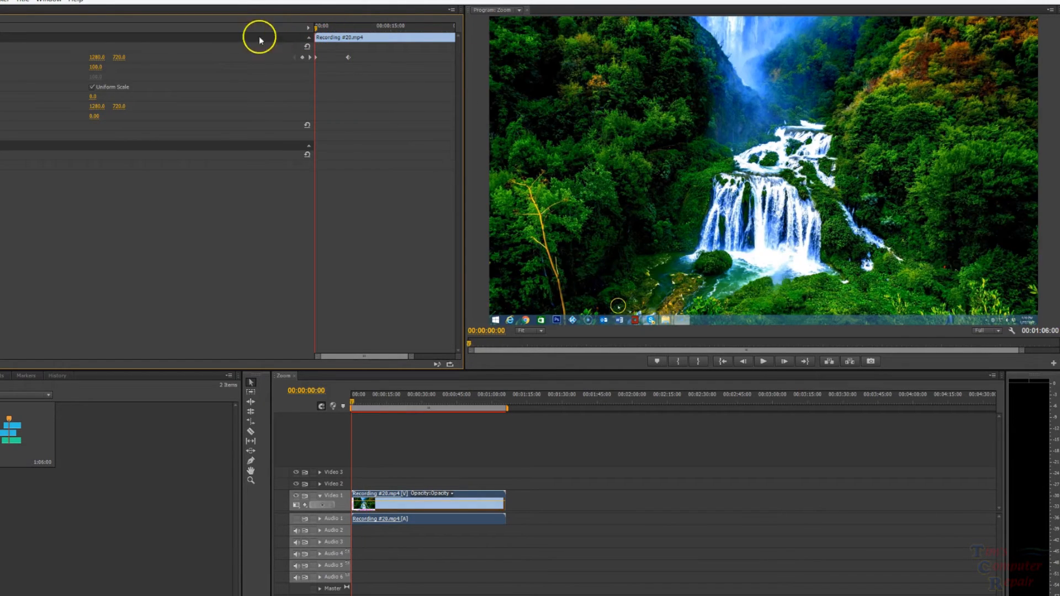
{"action": "left_click", "coordinate": [763, 362]}
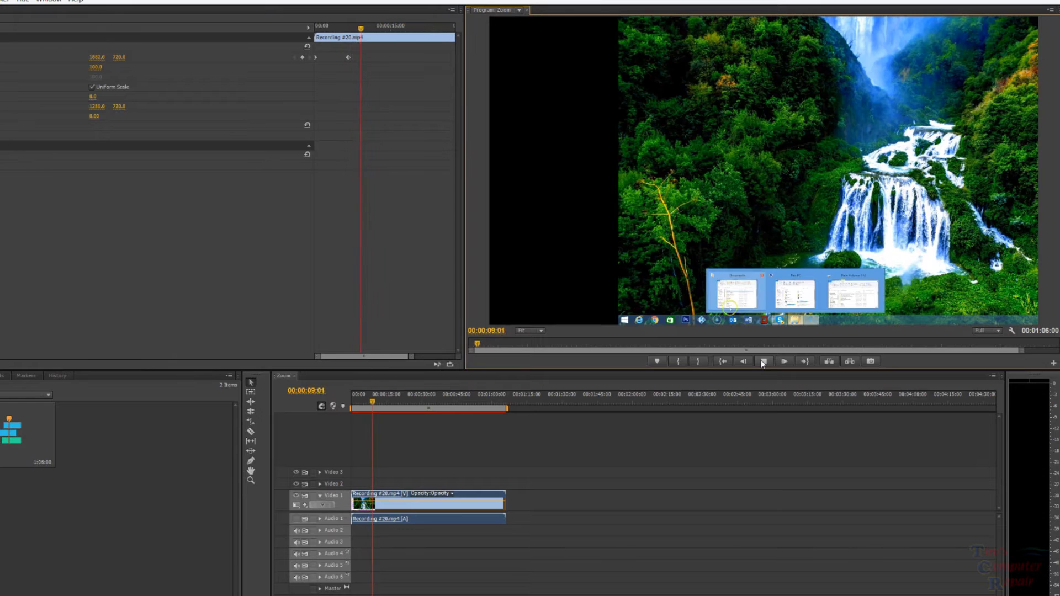
{"action": "left_click", "coordinate": [359, 58]}
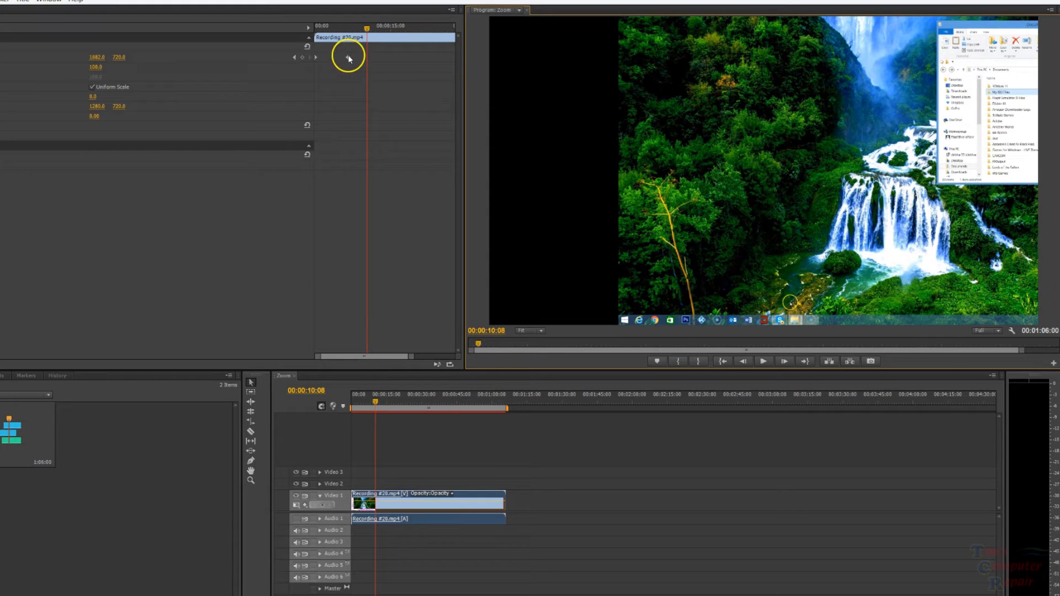
Add a Position keyframe at 00:00:10:11 to hold the shifted image, and set the horizontal Position to 1280 at 00:00:15:17.
{"action": "left_click", "coordinate": [367, 31]}
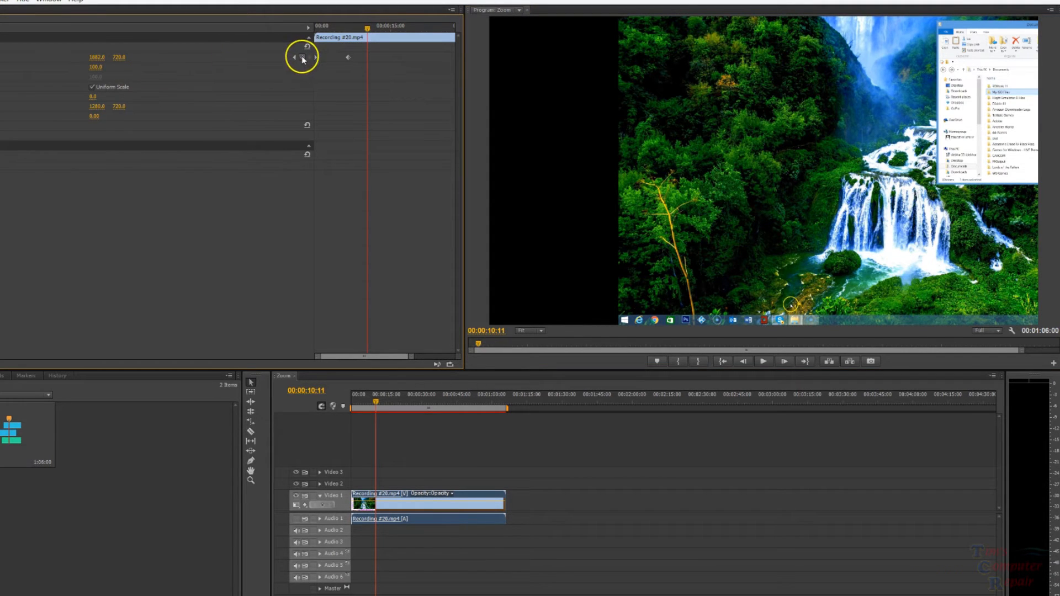
{"action": "left_click", "coordinate": [302, 58]}
{"action": "left_click_drag", "start_coordinate": [347, 61], "coordinate": [366, 59]}
{"action": "left_click_drag", "start_coordinate": [366, 27], "coordinate": [395, 28]}
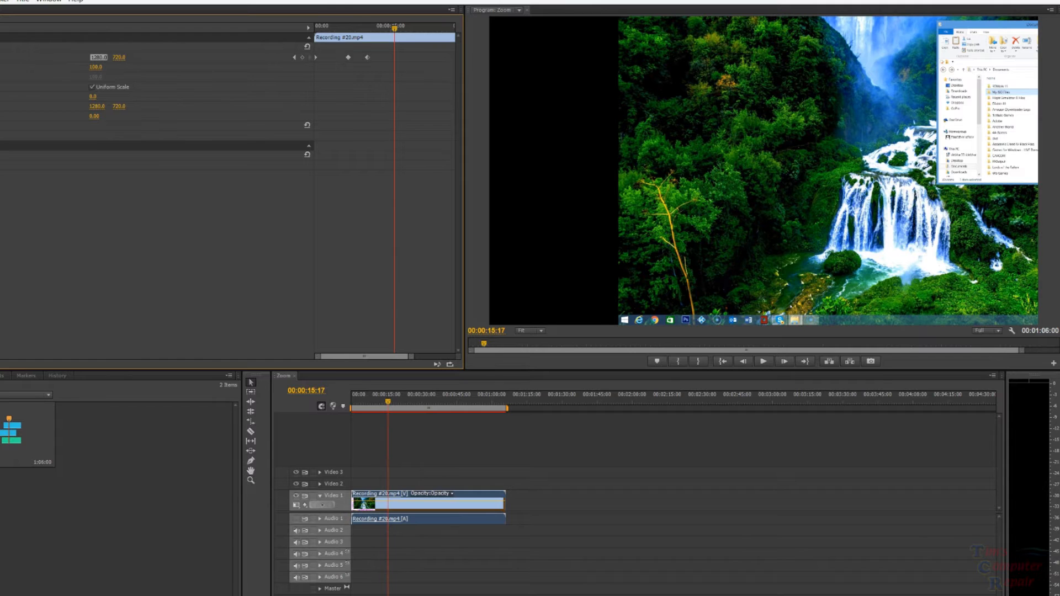
{"action": "key", "text": "Return"}
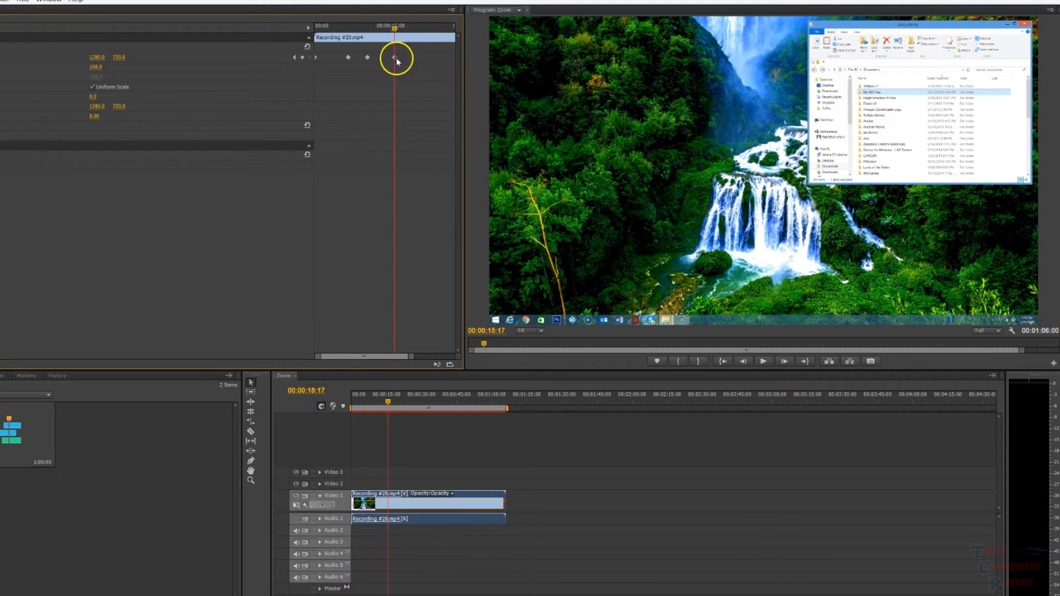
Play from about 00:00:10:13 past the last keyframe to preview the image moving back to centre.
{"action": "left_click", "coordinate": [322, 26]}
{"action": "left_click", "coordinate": [366, 28]}
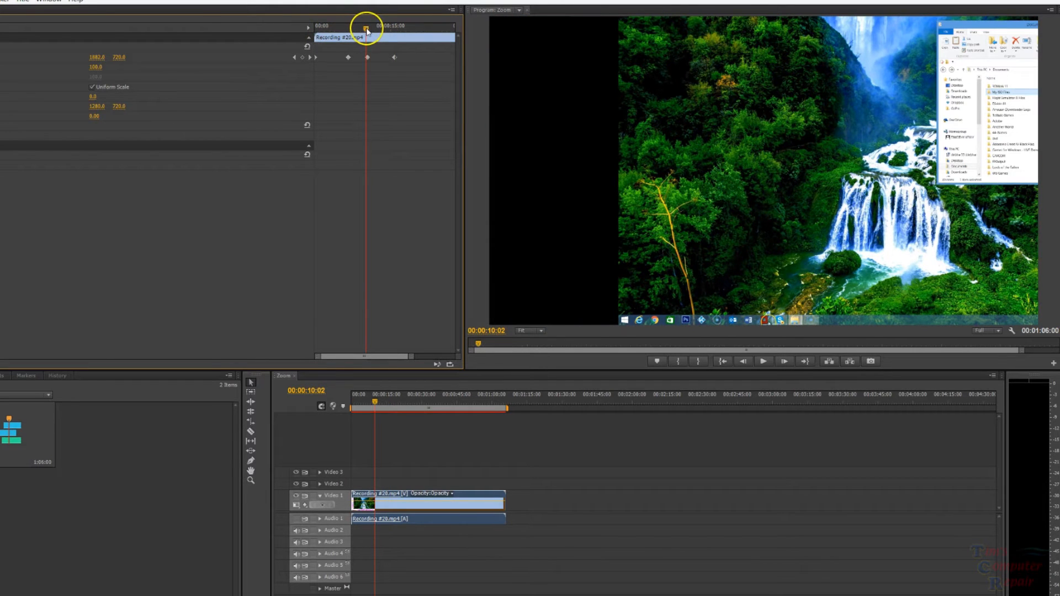
{"action": "left_click_drag", "start_coordinate": [367, 27], "coordinate": [369, 30]}
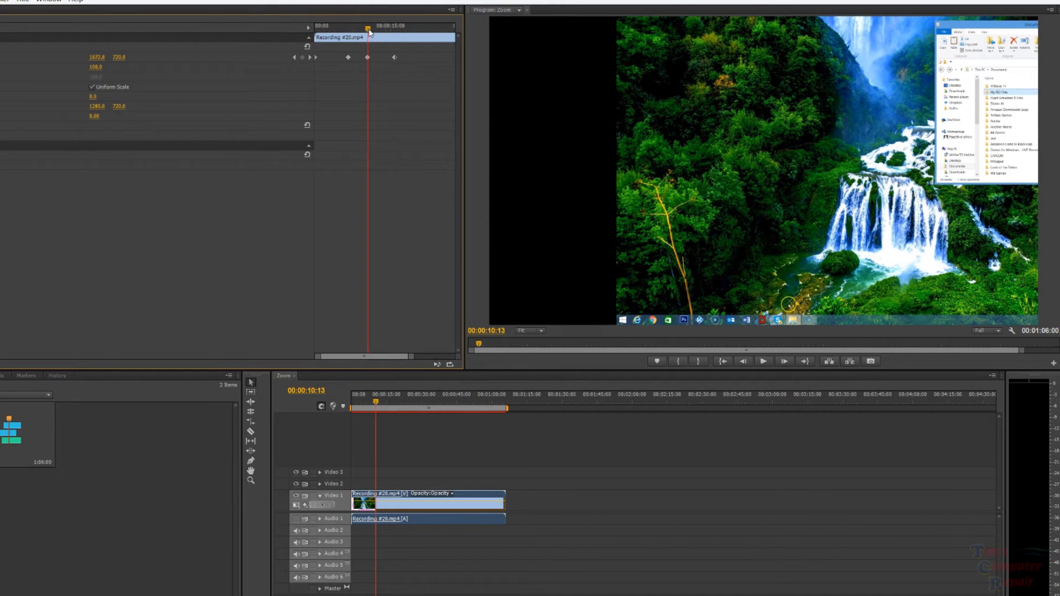
{"action": "left_click", "coordinate": [764, 362]}
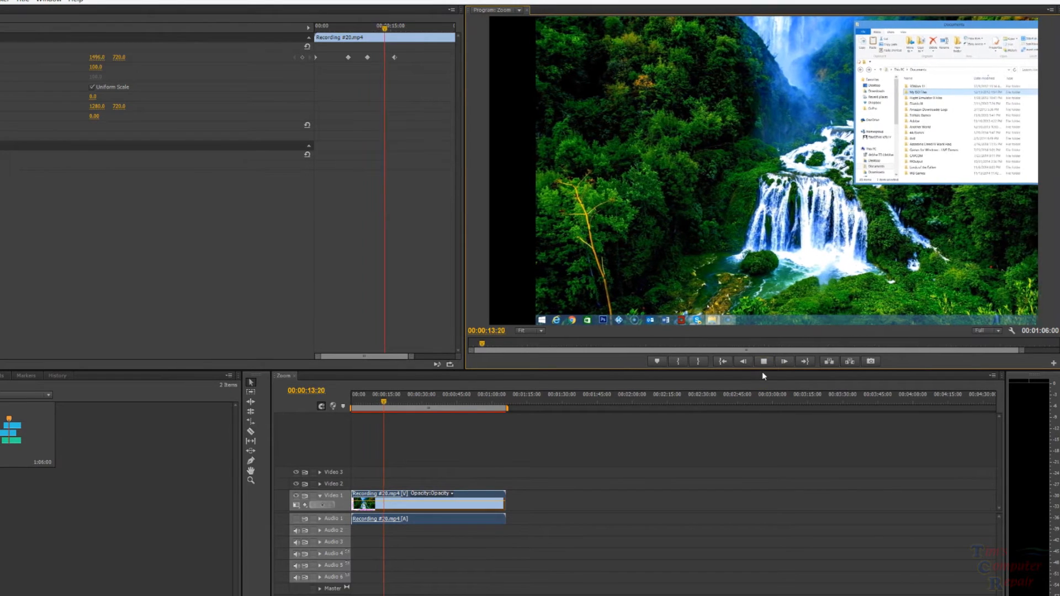
{"action": "left_click", "coordinate": [764, 361]}
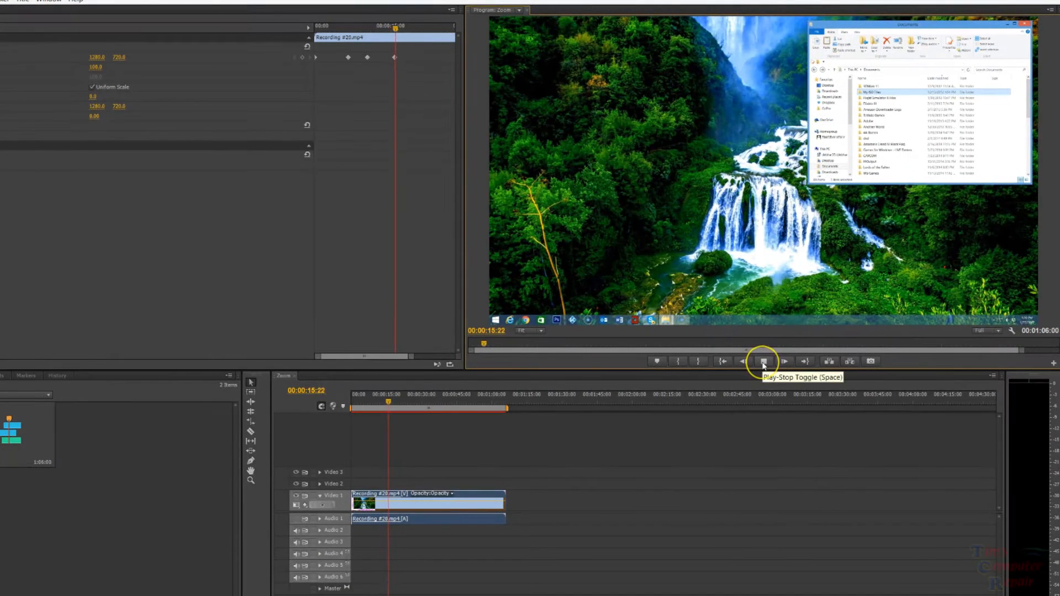
Play the sequence from 00:00:00:00 to preview the whole pan out, hold and return.
{"action": "left_click", "coordinate": [316, 26]}
{"action": "left_click_drag", "start_coordinate": [316, 26], "coordinate": [294, 28]}
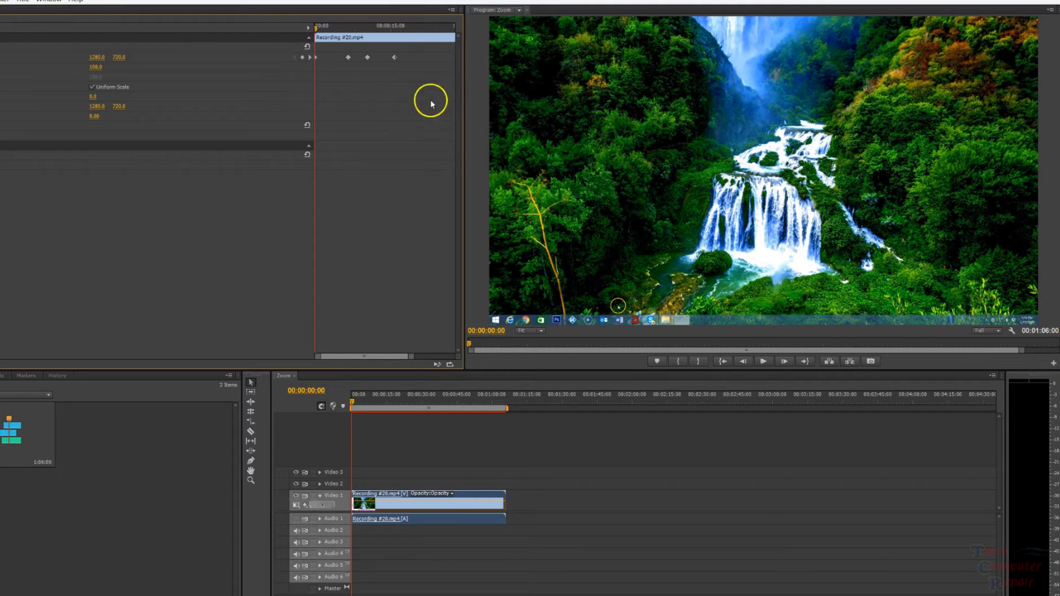
{"action": "left_click", "coordinate": [762, 360]}
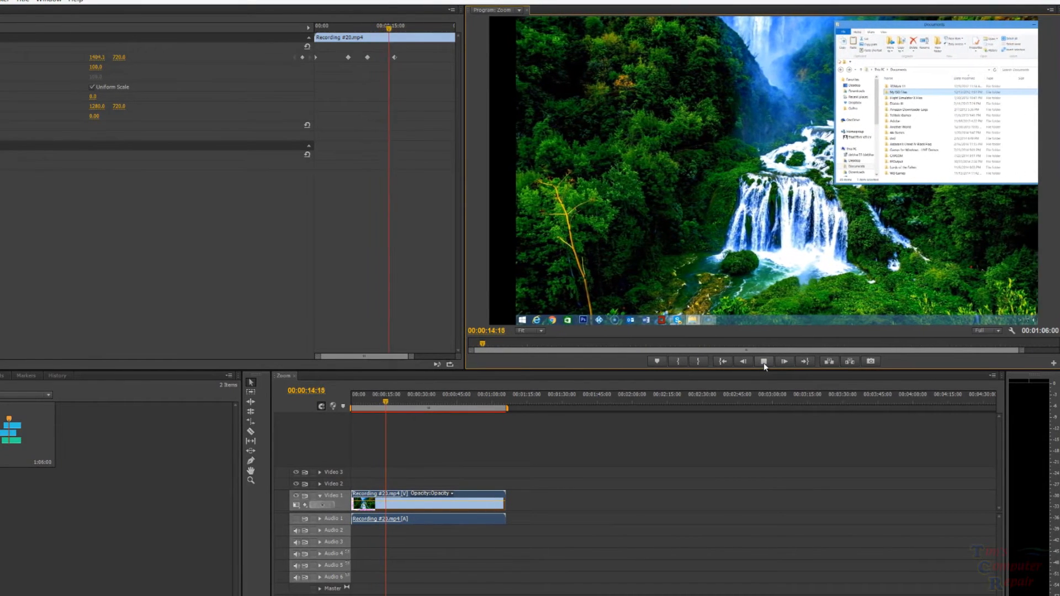
{"action": "left_click", "coordinate": [764, 362]}
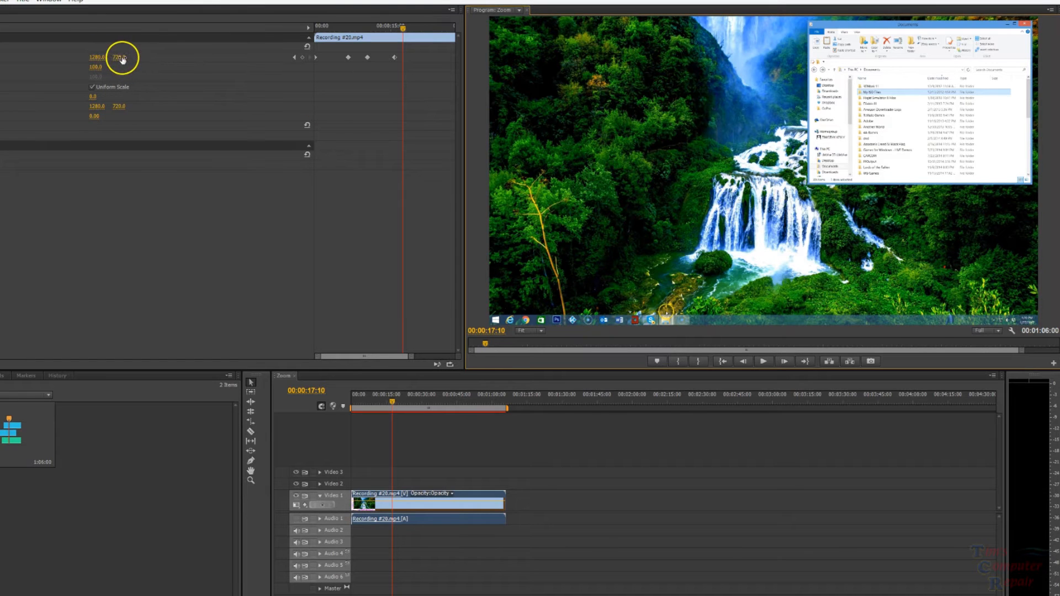
Try a vertical Position value of about 865 at 00:00:17:10 and clear the resulting keyframe.
{"action": "left_click_drag", "start_coordinate": [122, 58], "coordinate": [225, 90]}
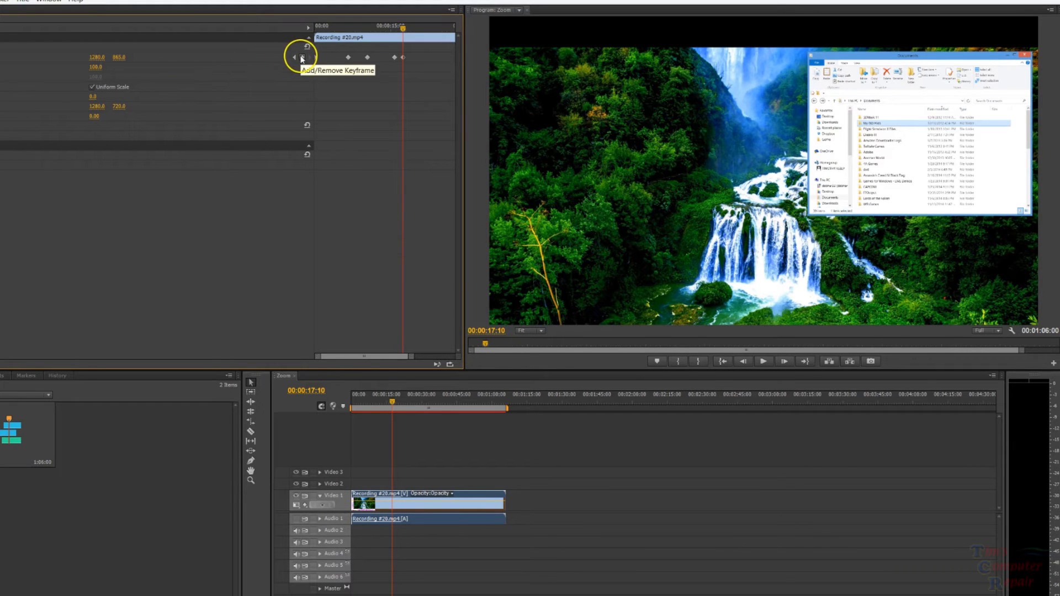
{"action": "right_click", "coordinate": [403, 57]}
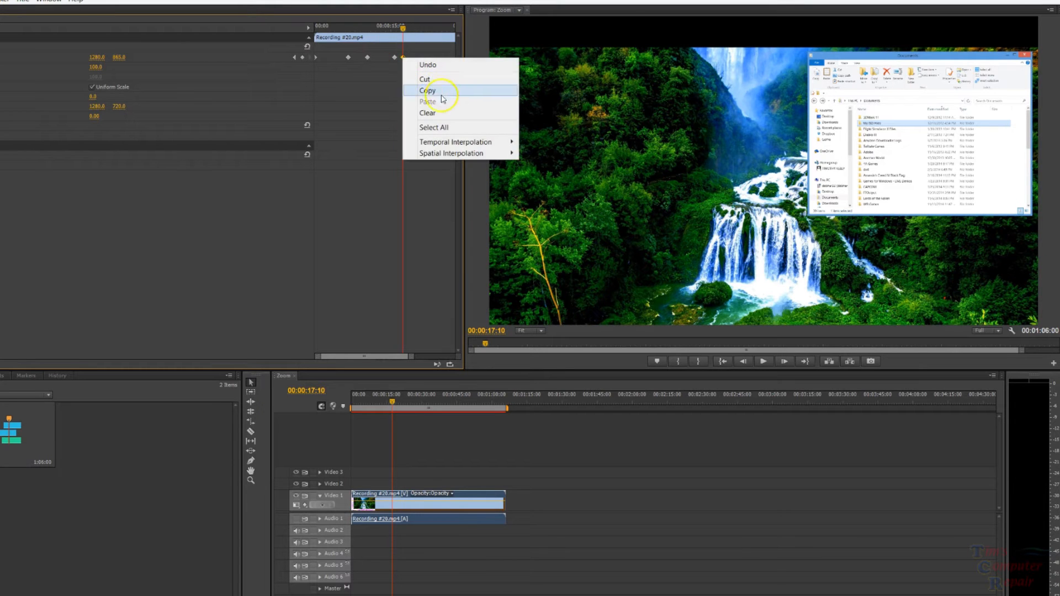
{"action": "left_click", "coordinate": [433, 112]}
Clear all remaining Position keyframes from the clip.
{"action": "right_click", "coordinate": [394, 57]}
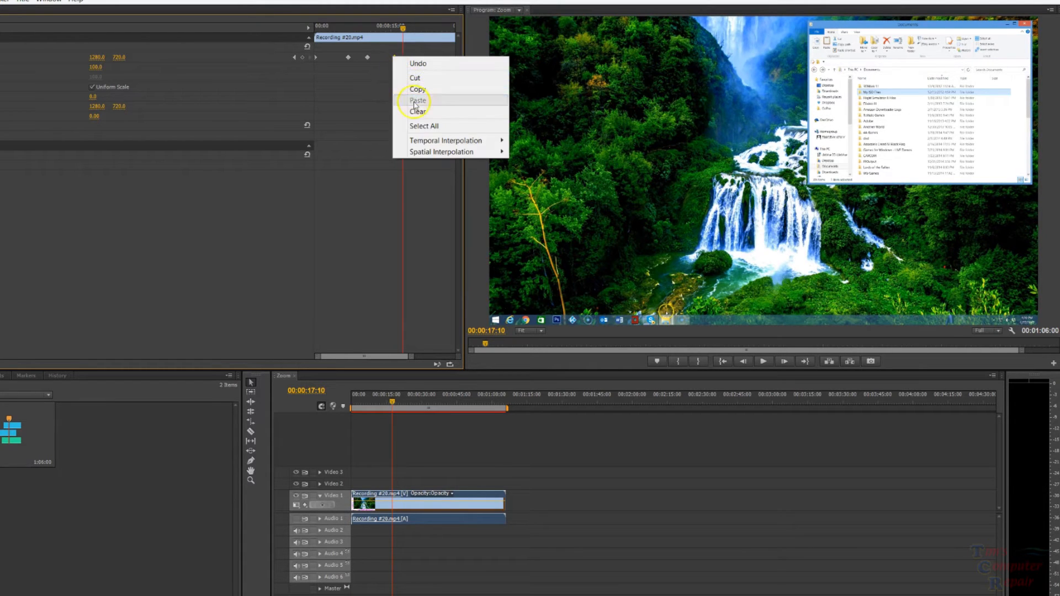
{"action": "left_click", "coordinate": [415, 110]}
{"action": "right_click", "coordinate": [366, 57]}
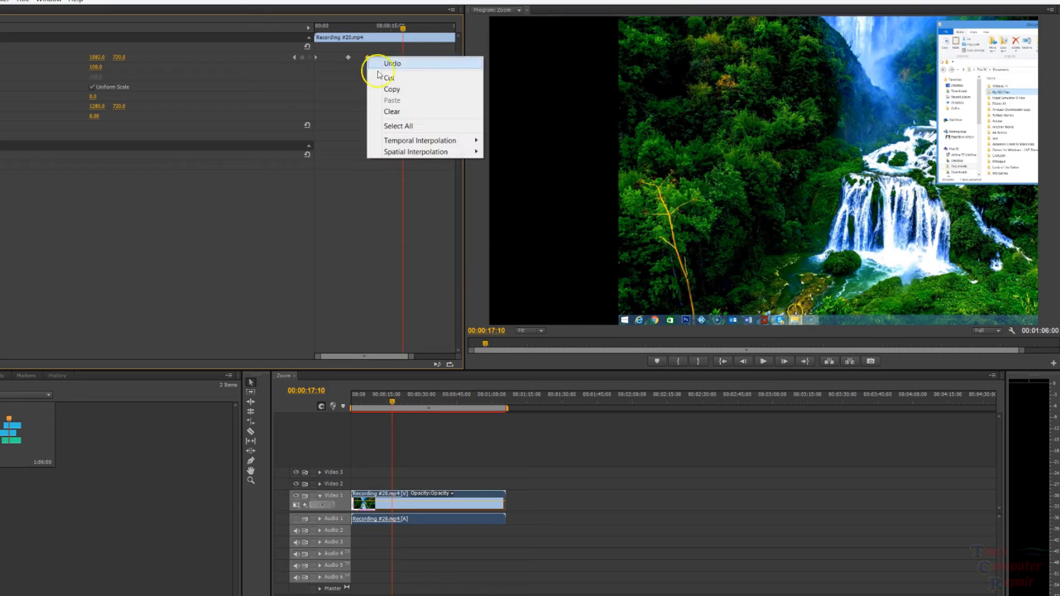
{"action": "left_click", "coordinate": [393, 115]}
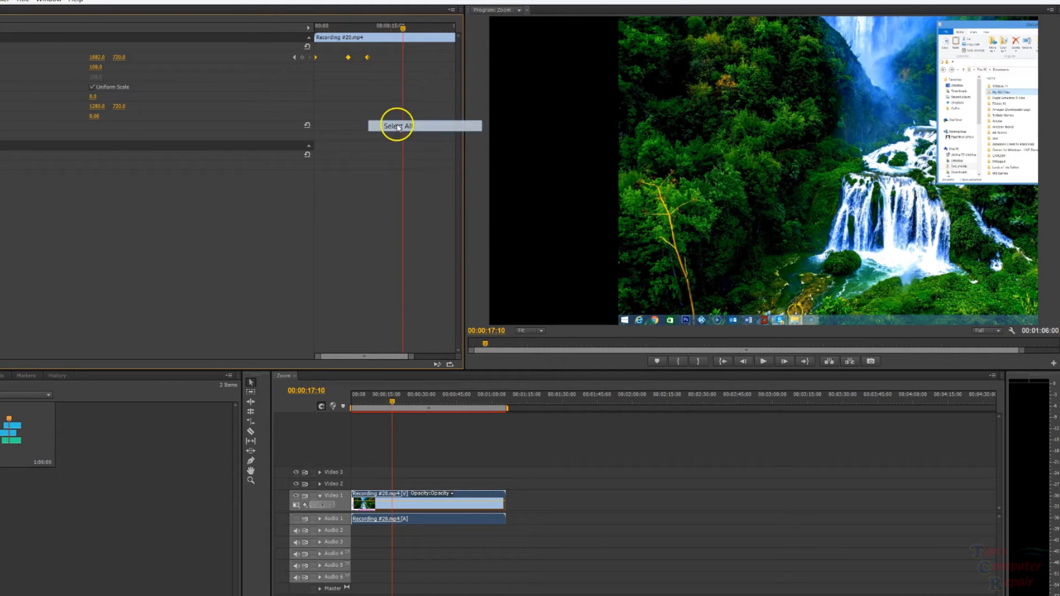
{"action": "right_click", "coordinate": [364, 56]}
{"action": "left_click", "coordinate": [388, 110]}
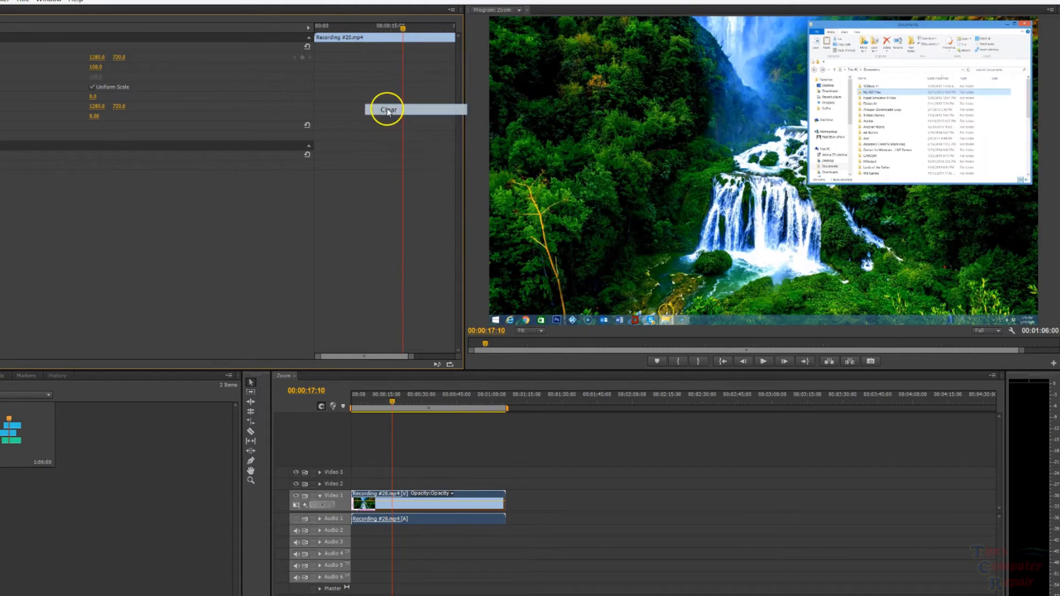
Set starting keyframes for both Position (1280, 720) and Scale (100) at 00:00:00:00.
{"action": "left_click_drag", "start_coordinate": [406, 28], "coordinate": [278, 47]}
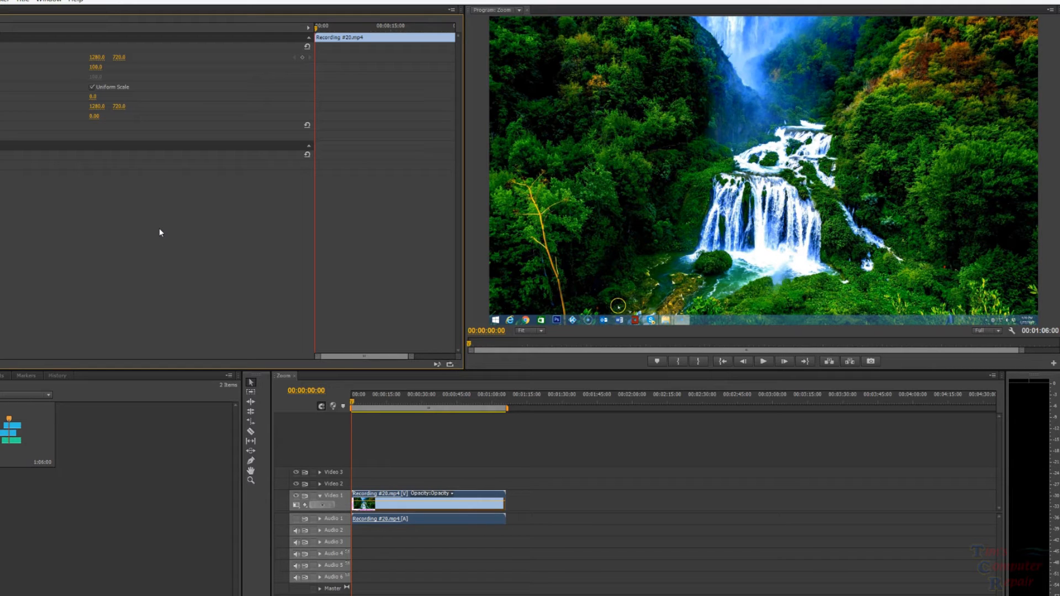
{"action": "left_click", "coordinate": [316, 29]}
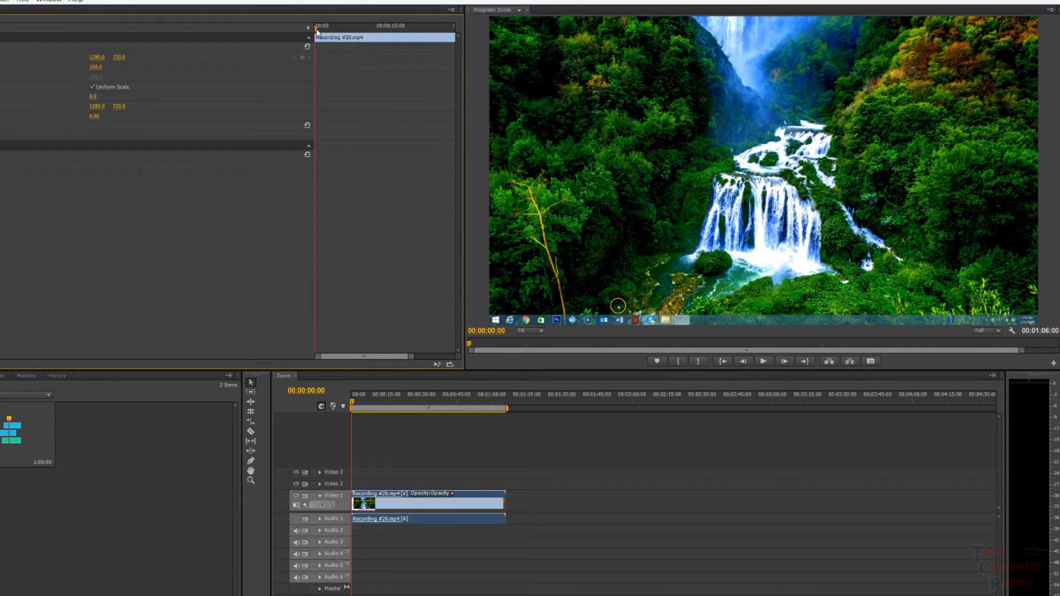
{"action": "left_click", "coordinate": [317, 71]}
{"action": "left_click", "coordinate": [0, 67]}
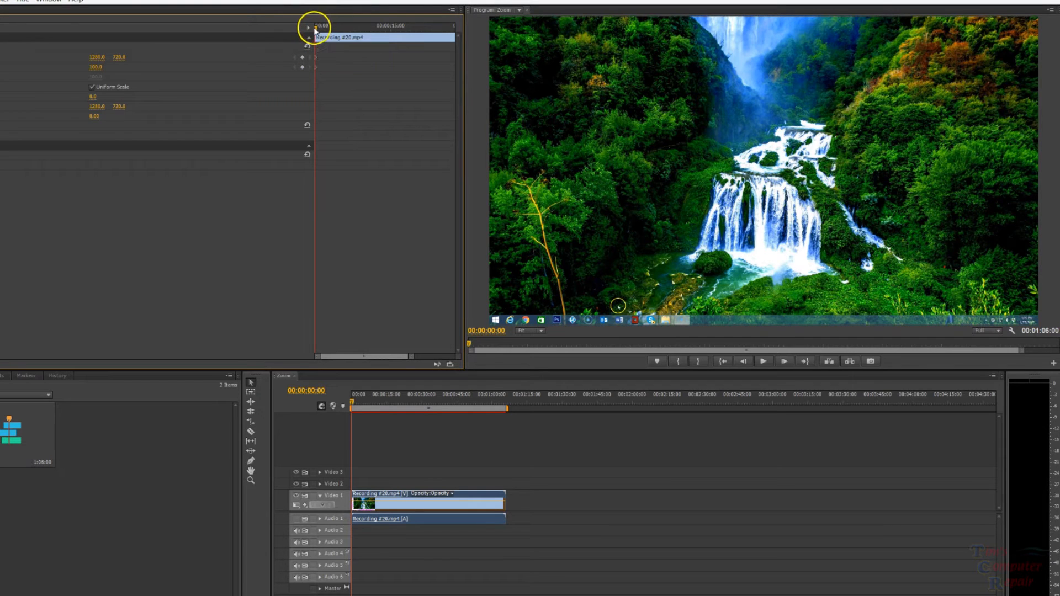
Zoom in on the Documents window at 00:00:09:09 by setting Scale to 185 and Position to 196, 1300.
{"action": "left_click_drag", "start_coordinate": [315, 29], "coordinate": [364, 29]}
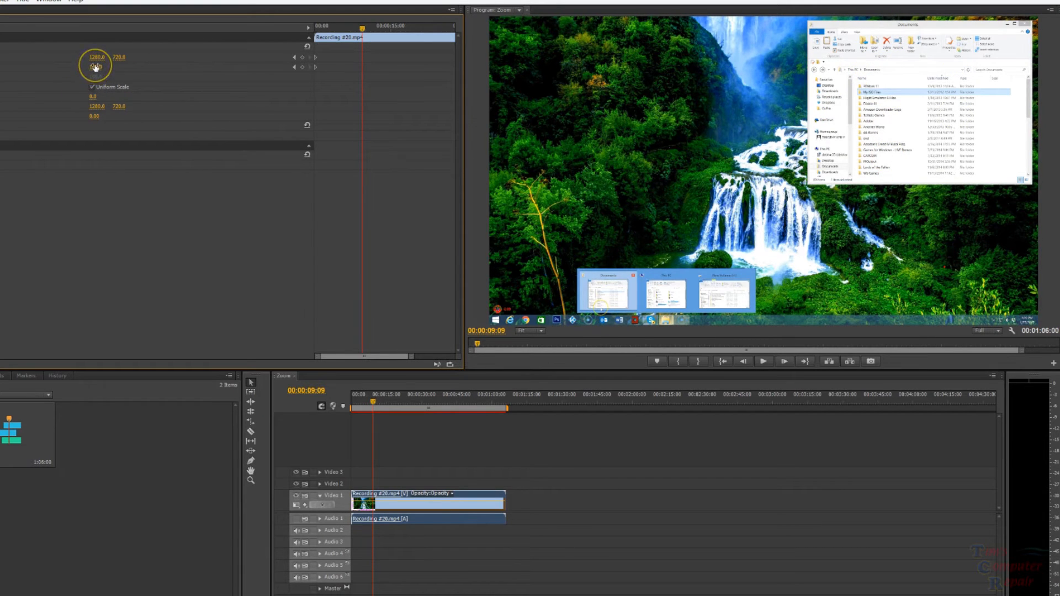
{"action": "left_click_drag", "start_coordinate": [95, 67], "coordinate": [214, 70]}
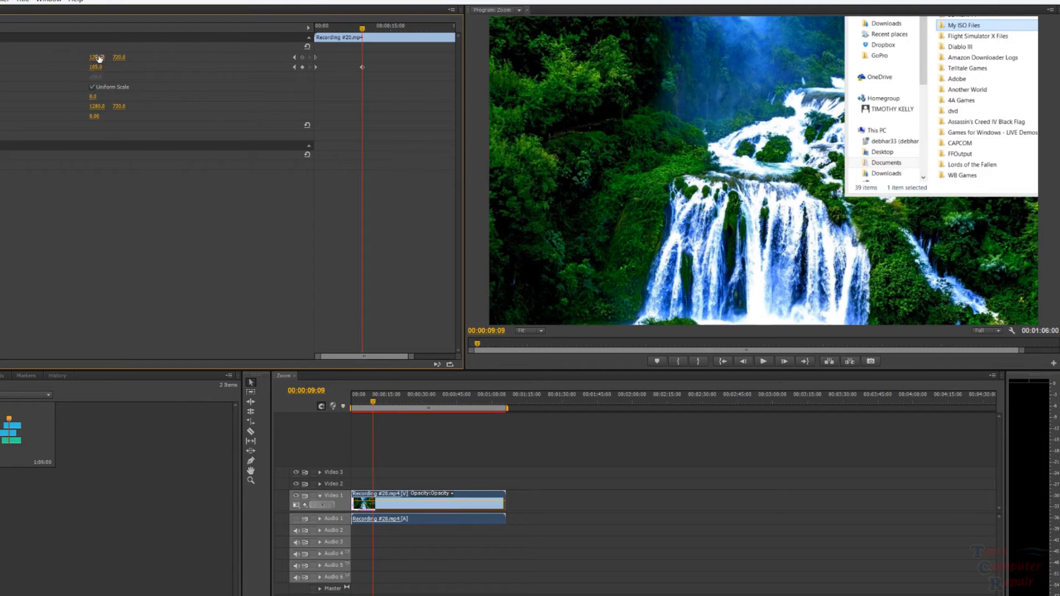
{"action": "left_click_drag", "start_coordinate": [114, 56], "coordinate": [66, 44]}
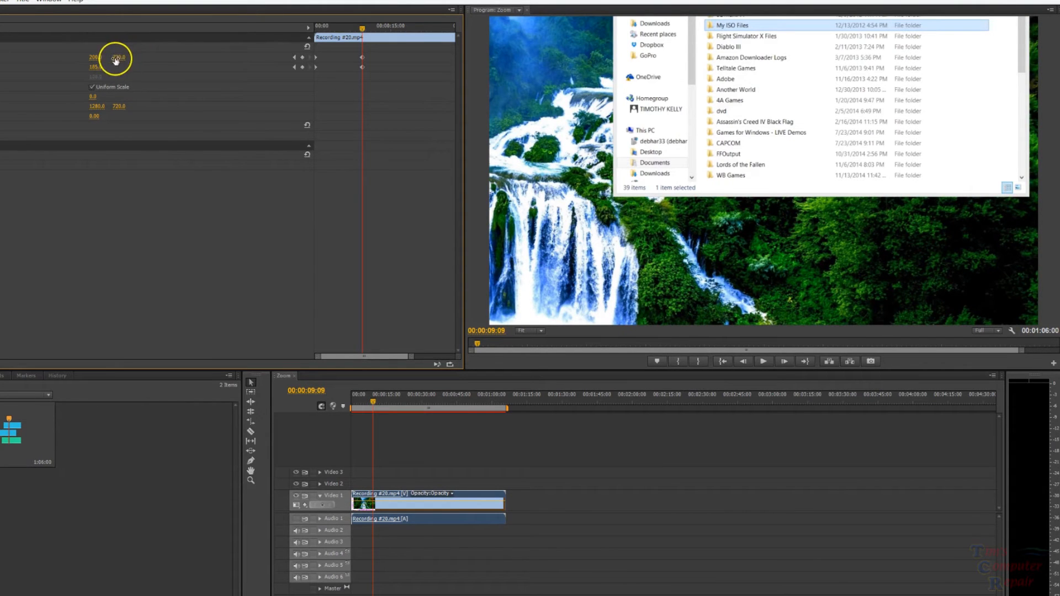
{"action": "left_click_drag", "start_coordinate": [119, 57], "coordinate": [434, 61]}
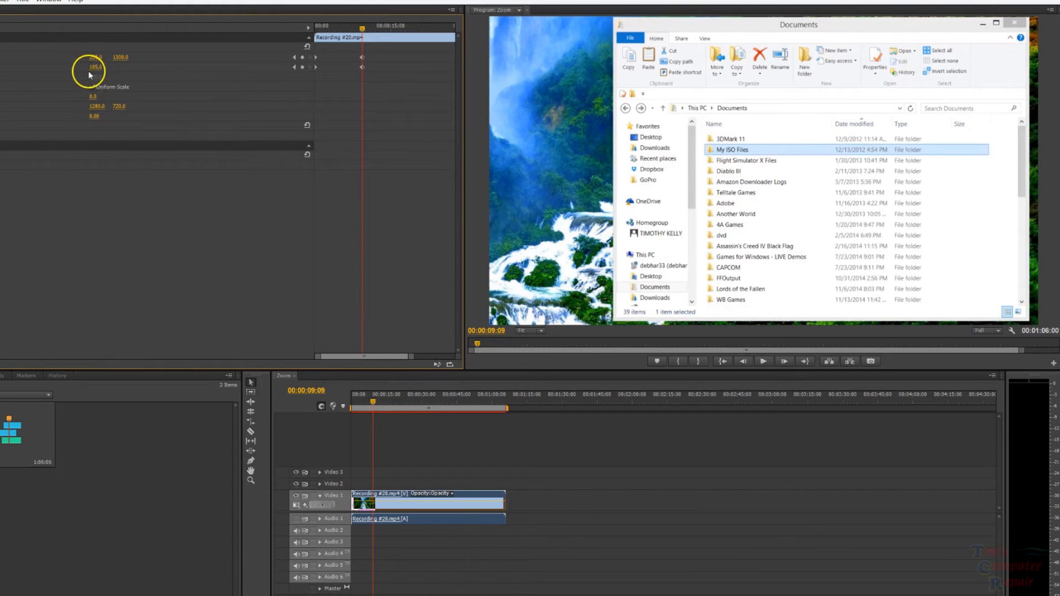
{"action": "left_click_drag", "start_coordinate": [96, 66], "coordinate": [48, 66]}
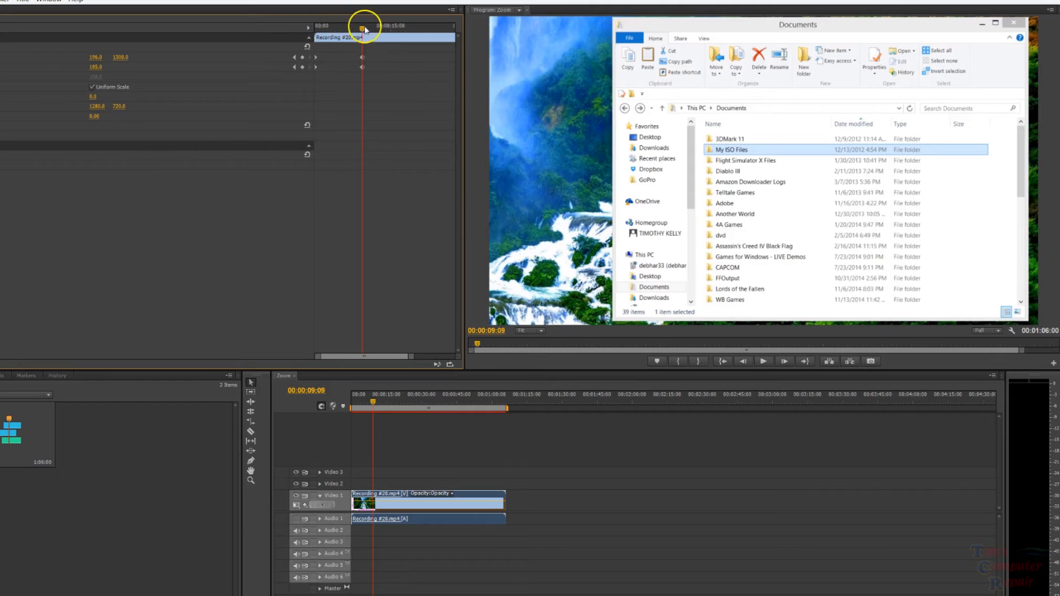
Play the sequence from 00:00:00:00 to preview the combined zoom and pan onto the Documents window.
{"action": "left_click_drag", "start_coordinate": [355, 27], "coordinate": [271, 41]}
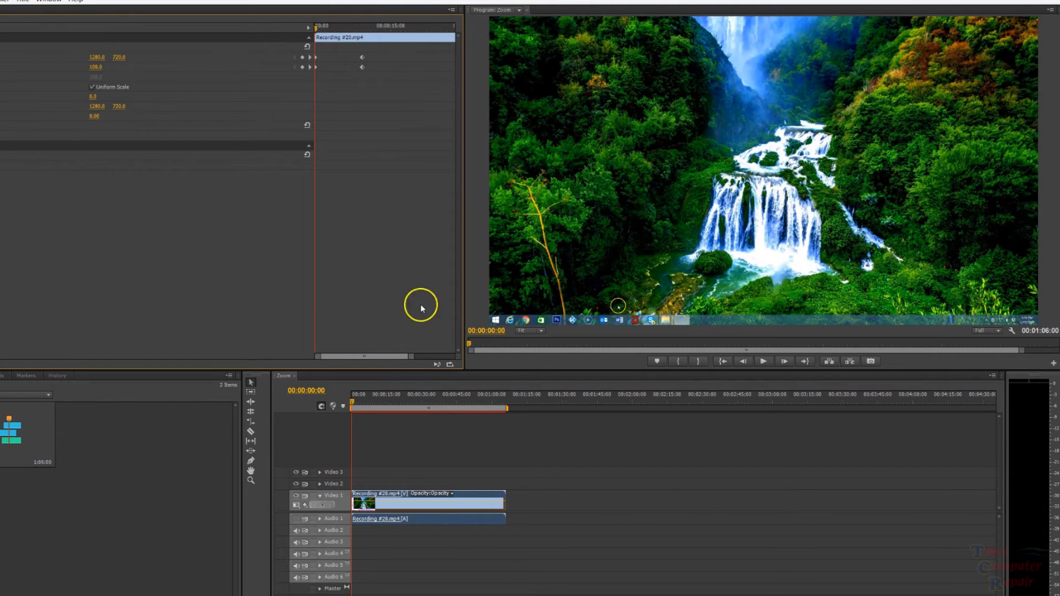
{"action": "left_click", "coordinate": [765, 361]}
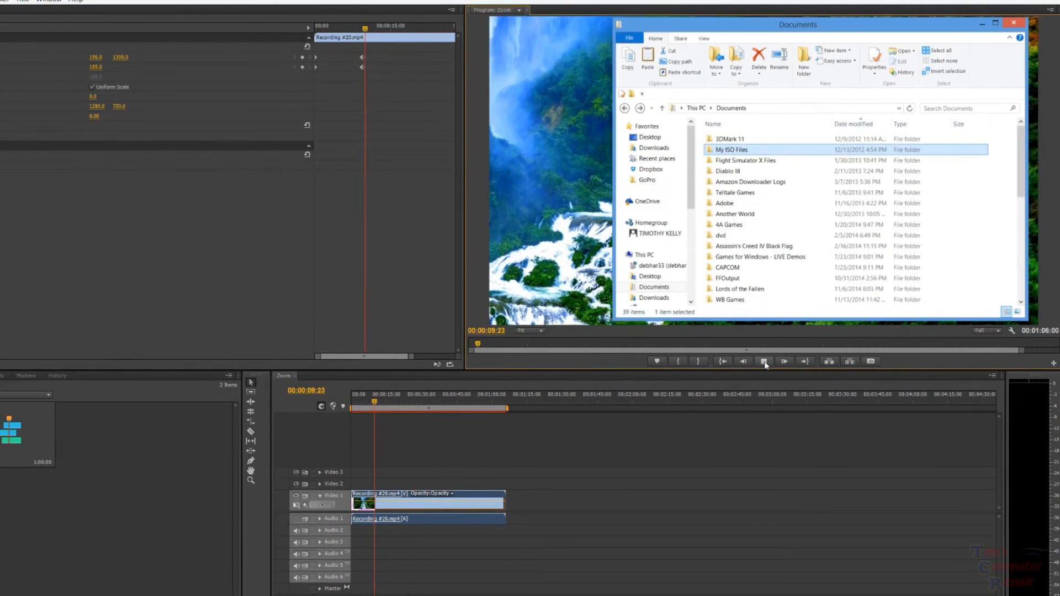
{"action": "left_click", "coordinate": [764, 362]}
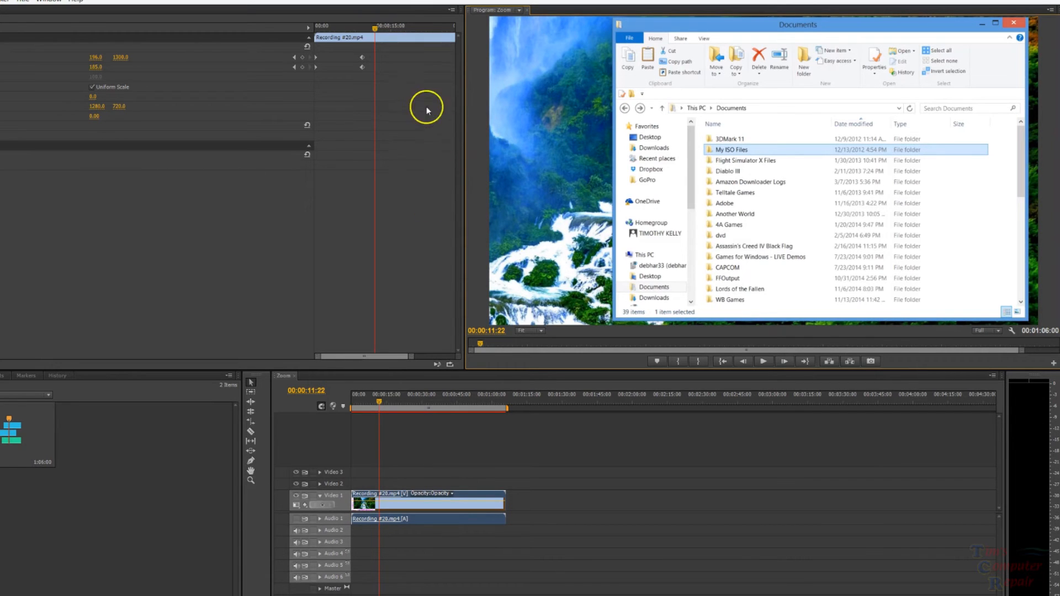
Move the starting Position and Scale keyframes together to a later time, closer to the 00:00:09:09 keyframes, to speed up the zoom.
{"action": "left_click_drag", "start_coordinate": [317, 58], "coordinate": [329, 58]}
{"action": "left_click", "coordinate": [316, 65]}
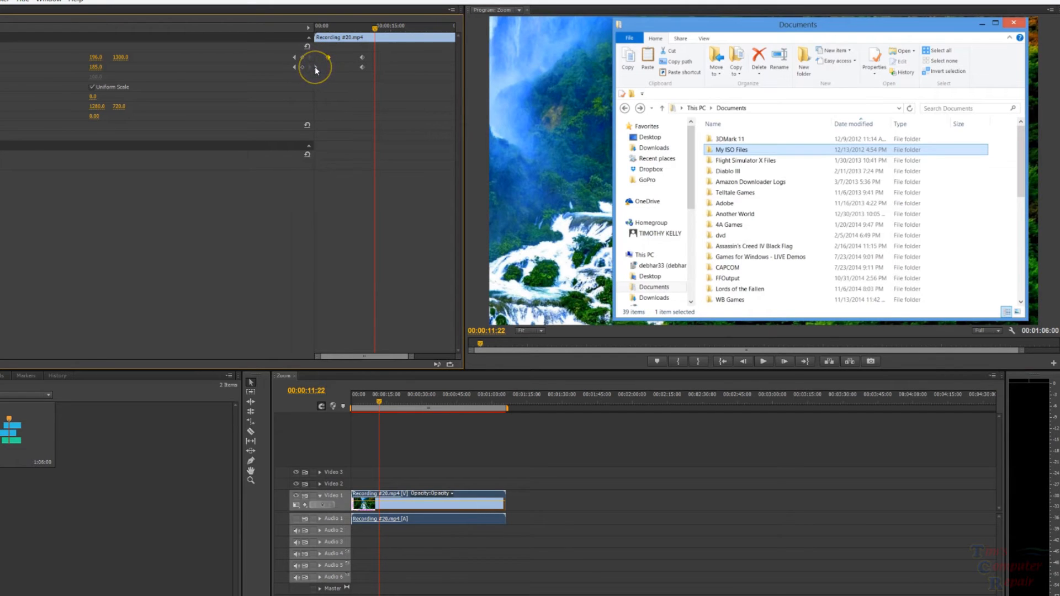
{"action": "left_click_drag", "start_coordinate": [315, 67], "coordinate": [327, 68]}
{"action": "left_click", "coordinate": [328, 66]}
{"action": "left_click_drag", "start_coordinate": [331, 61], "coordinate": [343, 67]}
Play from 00:00:00:00 again to preview the combined zoom and pan with its delayed start.
{"action": "left_click", "coordinate": [322, 26]}
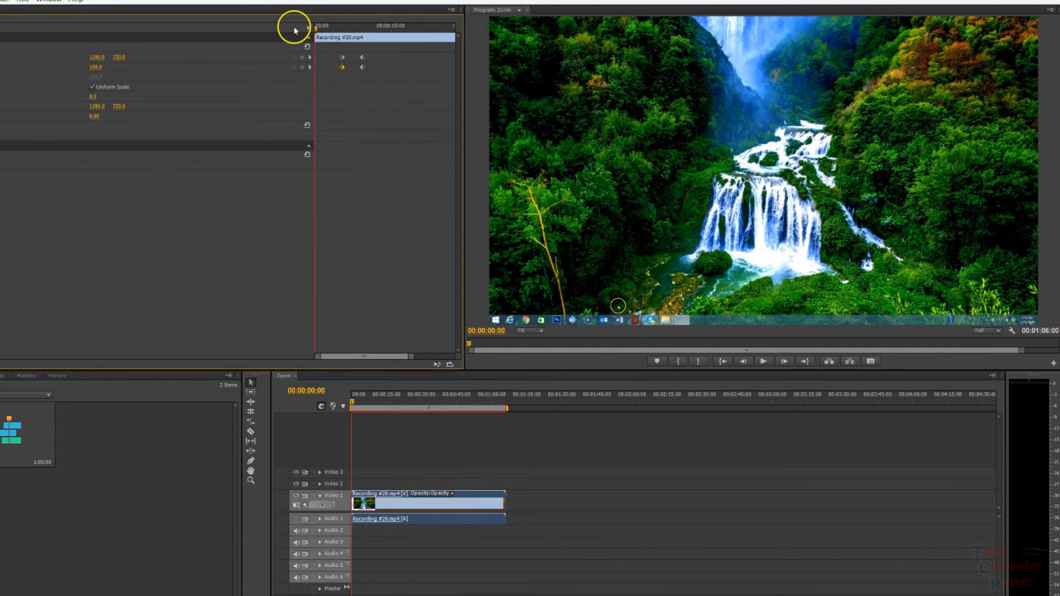
{"action": "left_click", "coordinate": [763, 361]}
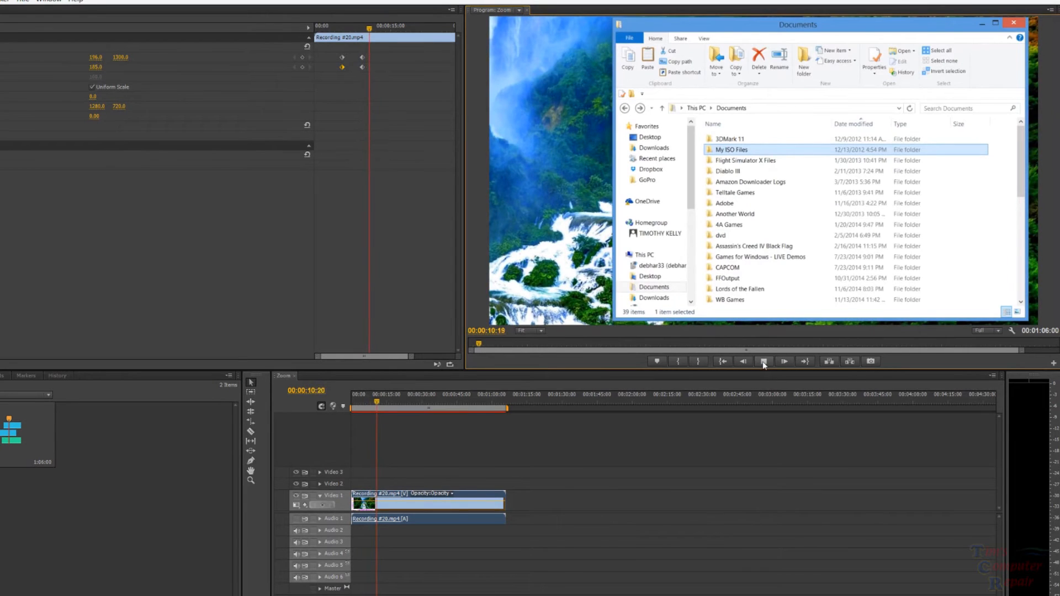
Stop the preview and scrub the source recording to 00:00:23:00 to find when the This PC window opens, then return to the effect settings.
{"action": "left_click", "coordinate": [764, 361]}
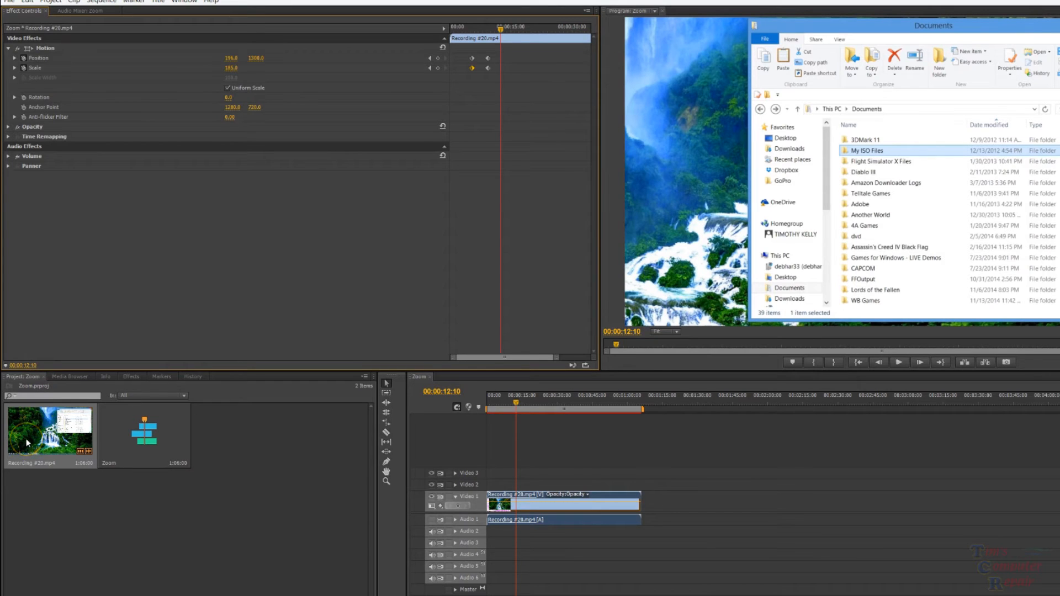
{"action": "double_click", "coordinate": [25, 439]}
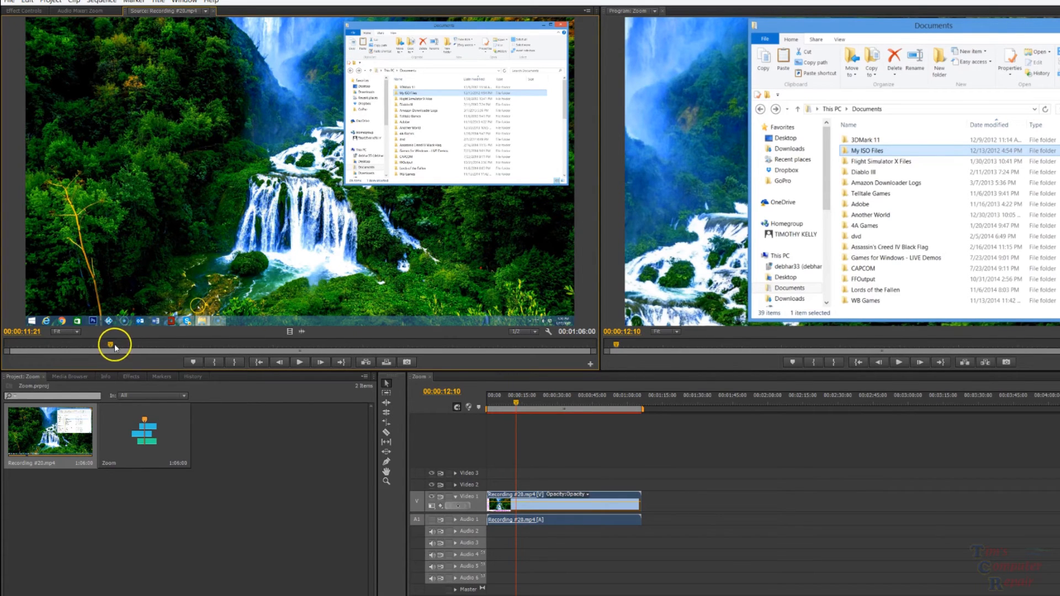
{"action": "left_click_drag", "start_coordinate": [110, 348], "coordinate": [211, 343]}
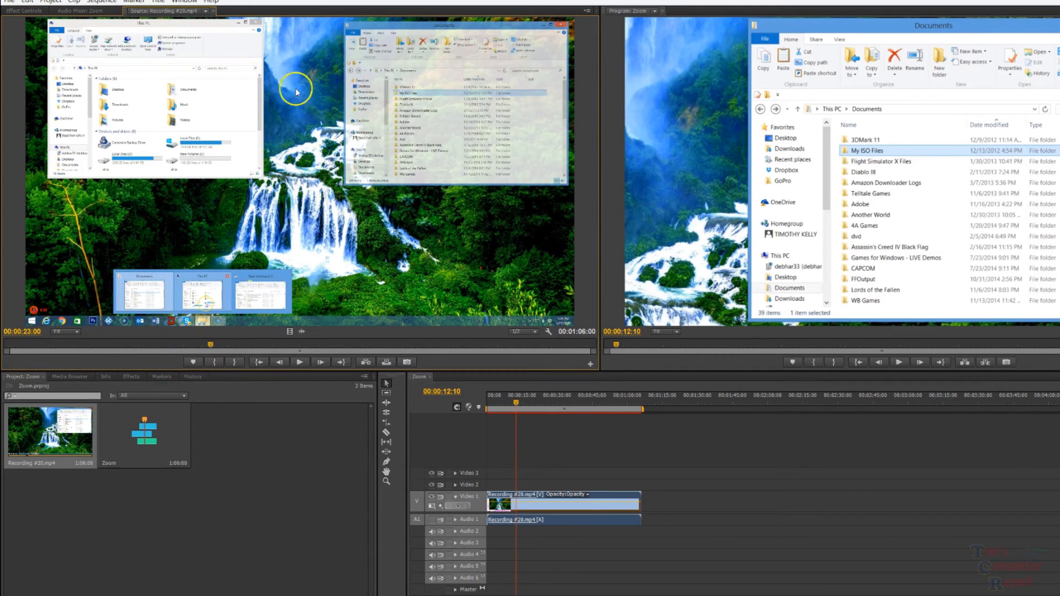
{"action": "left_click", "coordinate": [213, 13]}
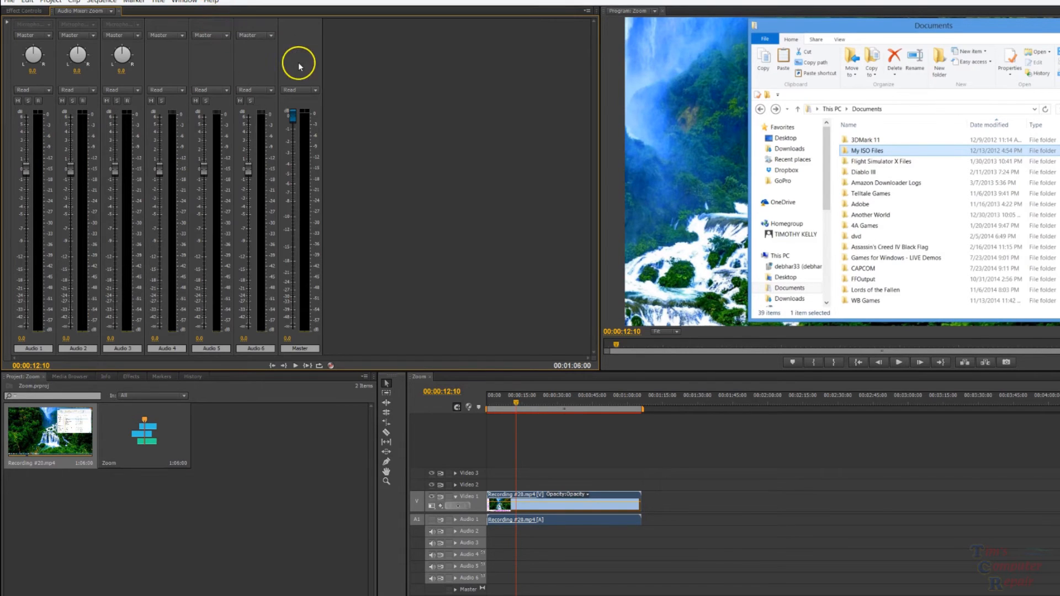
{"action": "left_click", "coordinate": [19, 12]}
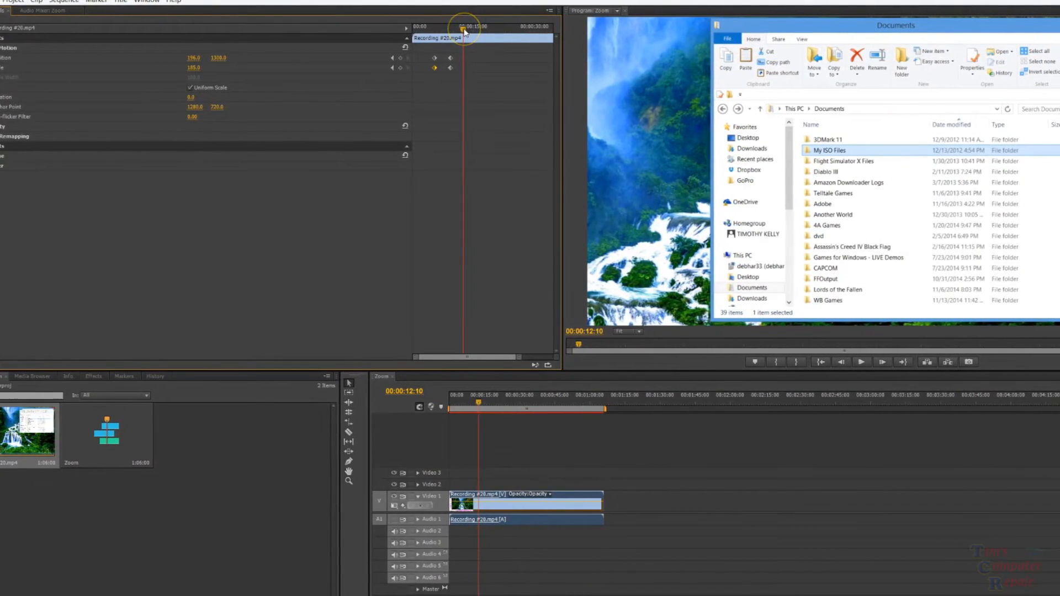
Add Position and Scale keyframes at 00:00:15:24 to hold the zoomed view on the Documents window.
{"action": "left_click_drag", "start_coordinate": [461, 32], "coordinate": [434, 27]}
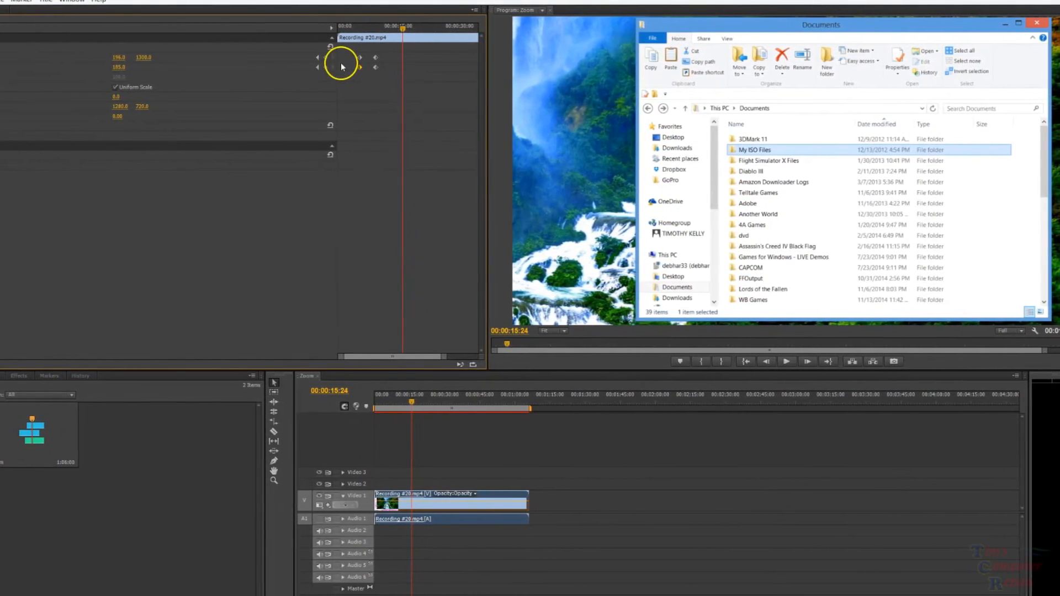
{"action": "left_click", "coordinate": [318, 59]}
{"action": "left_click", "coordinate": [312, 67]}
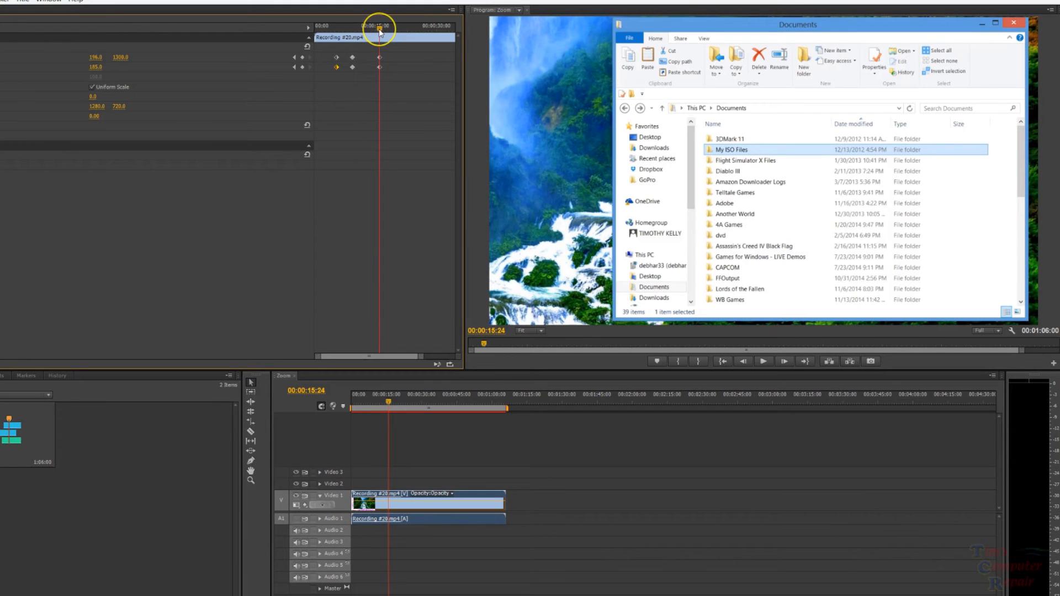
Pan to the This PC window at 00:00:23:05 by setting Position to 2342, 1334.
{"action": "left_click_drag", "start_coordinate": [379, 30], "coordinate": [409, 23]}
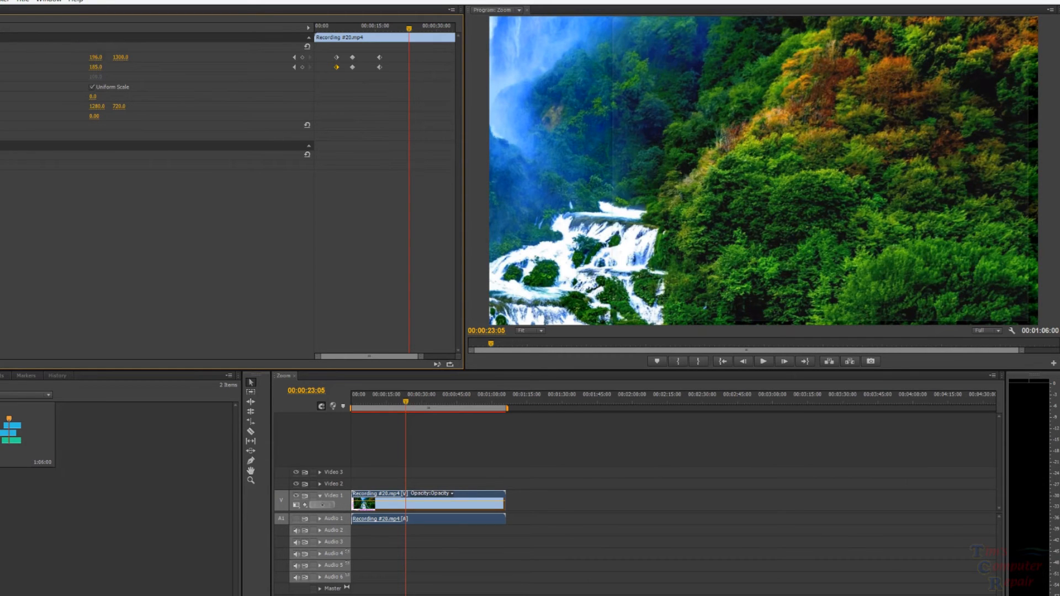
{"action": "left_click_drag", "start_coordinate": [73, 60], "coordinate": [474, 38]}
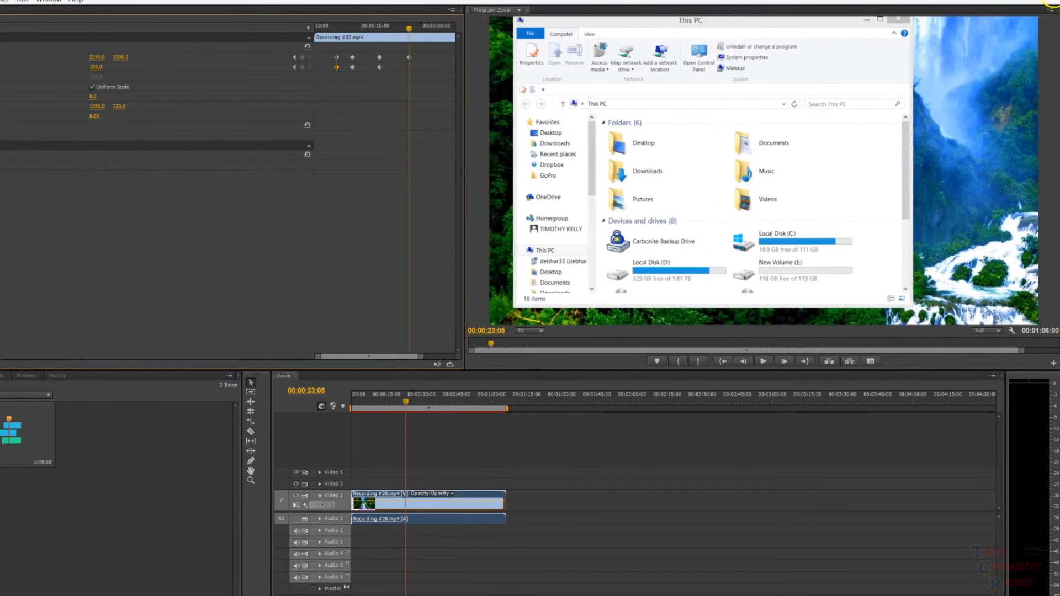
{"action": "left_click_drag", "start_coordinate": [114, 53], "coordinate": [162, 53]}
{"action": "left_click_drag", "start_coordinate": [142, 58], "coordinate": [111, 66]}
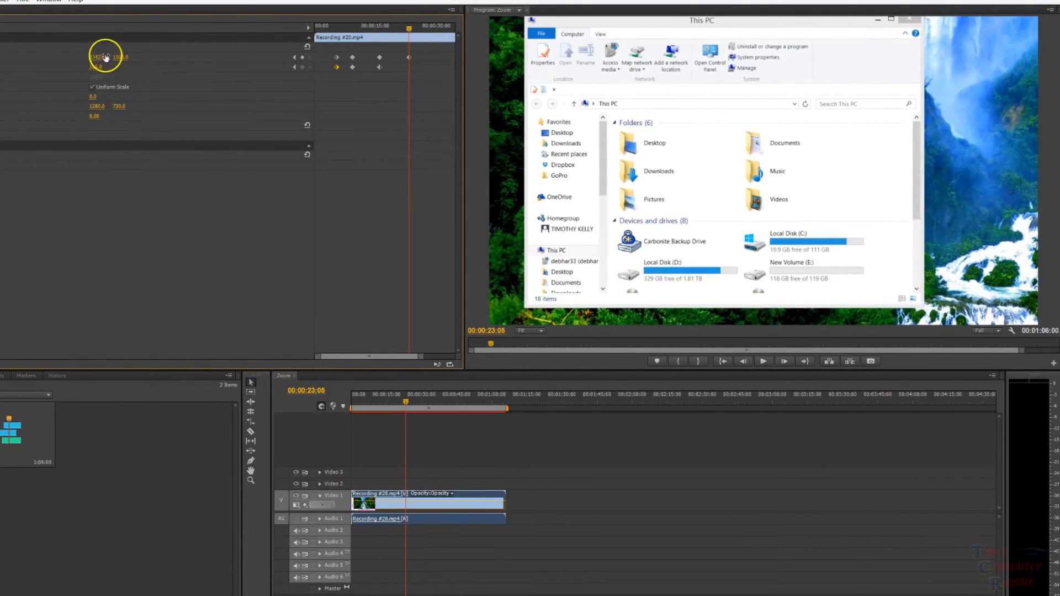
{"action": "key", "text": "ctrl+s"}
{"action": "mouse_move", "coordinate": [110, 57]}
{"action": "left_mouse_down"}
{"action": "mouse_move", "coordinate": [159, 53]}
{"action": "mouse_move", "coordinate": [121, 50]}
{"action": "left_mouse_up"}
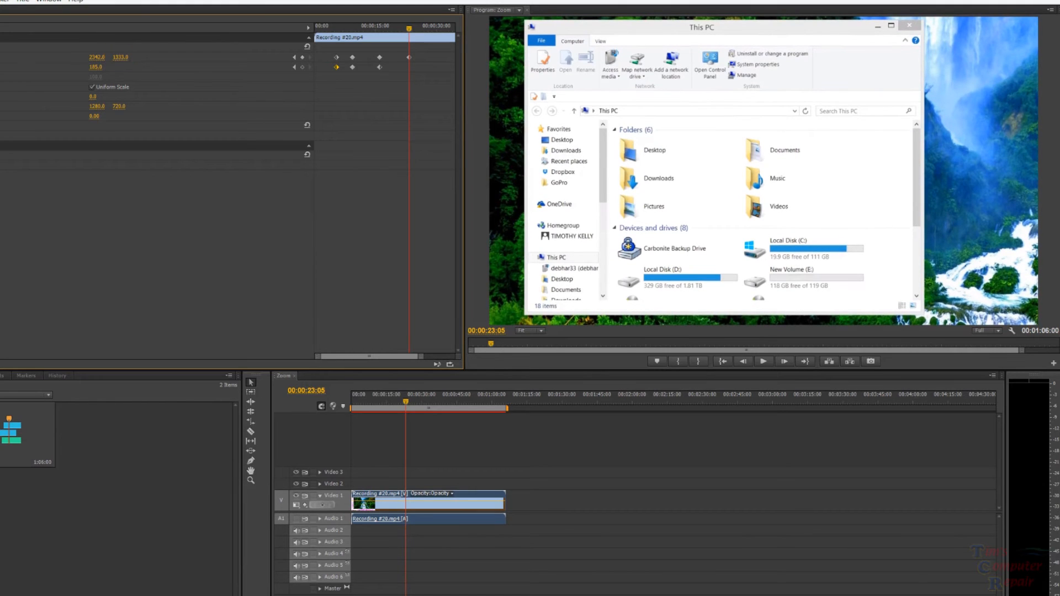
{"action": "left_click_drag", "start_coordinate": [121, 50], "coordinate": [122, 50]}
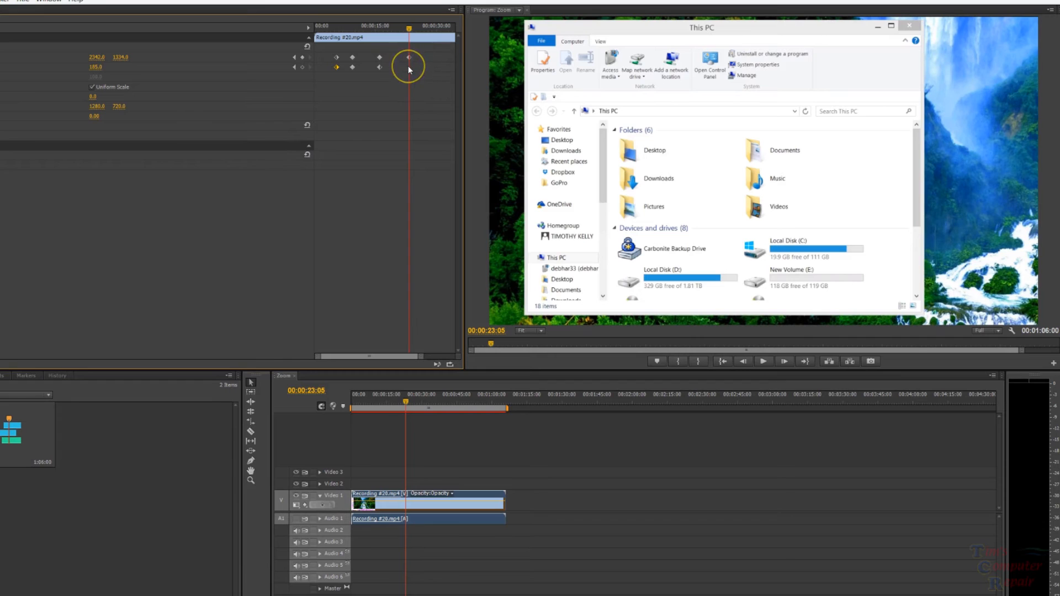
Play the sequence from 00:00:09:13 to preview the pan from the Documents window to the This PC window.
{"action": "left_click", "coordinate": [391, 69]}
{"action": "left_click", "coordinate": [409, 68]}
{"action": "left_click", "coordinate": [410, 81]}
{"action": "left_click", "coordinate": [353, 28]}
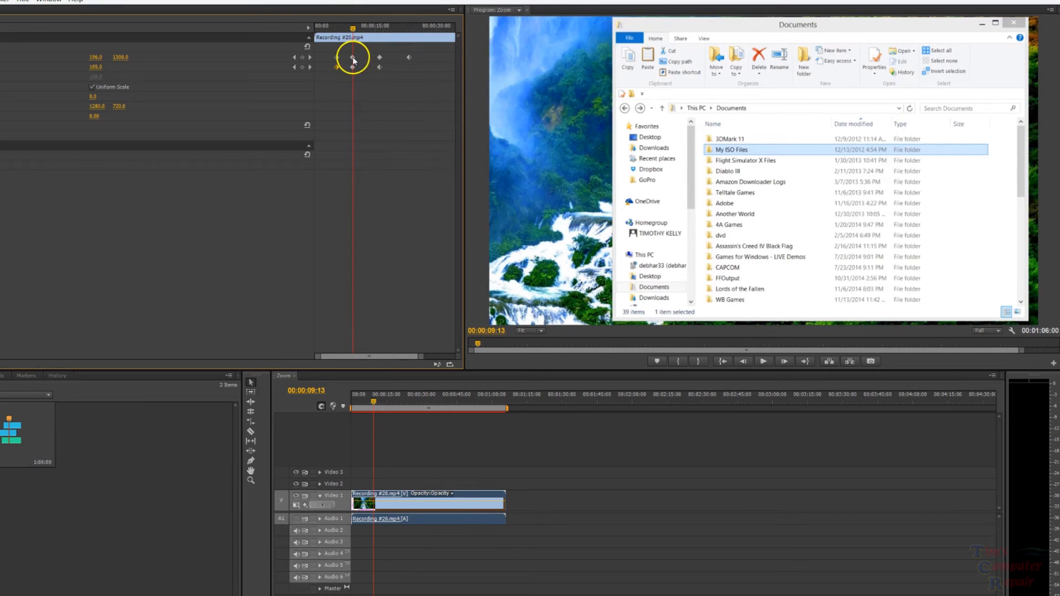
{"action": "left_click", "coordinate": [663, 373]}
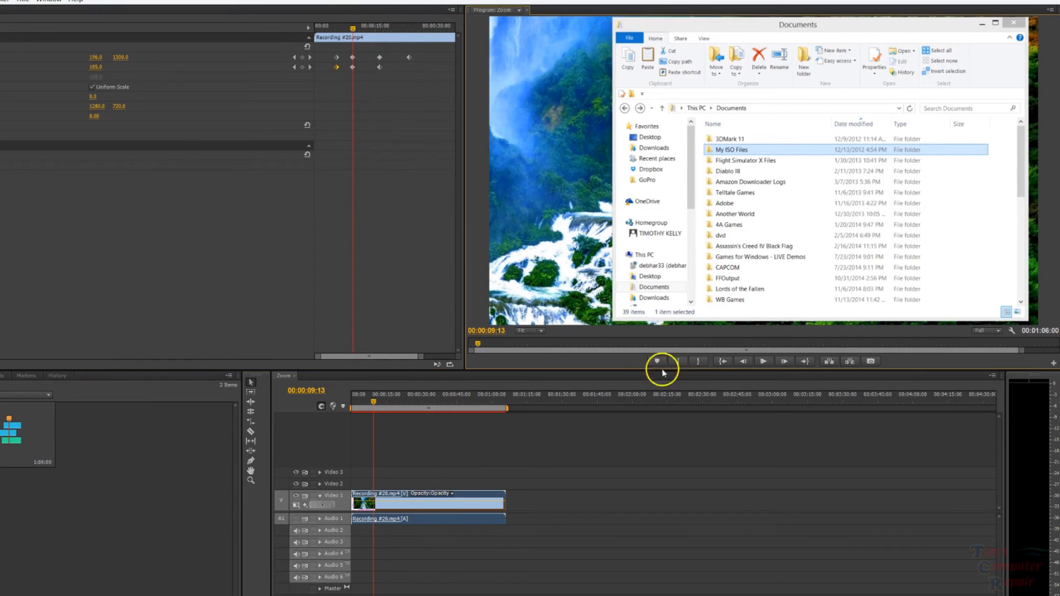
{"action": "left_click", "coordinate": [765, 363]}
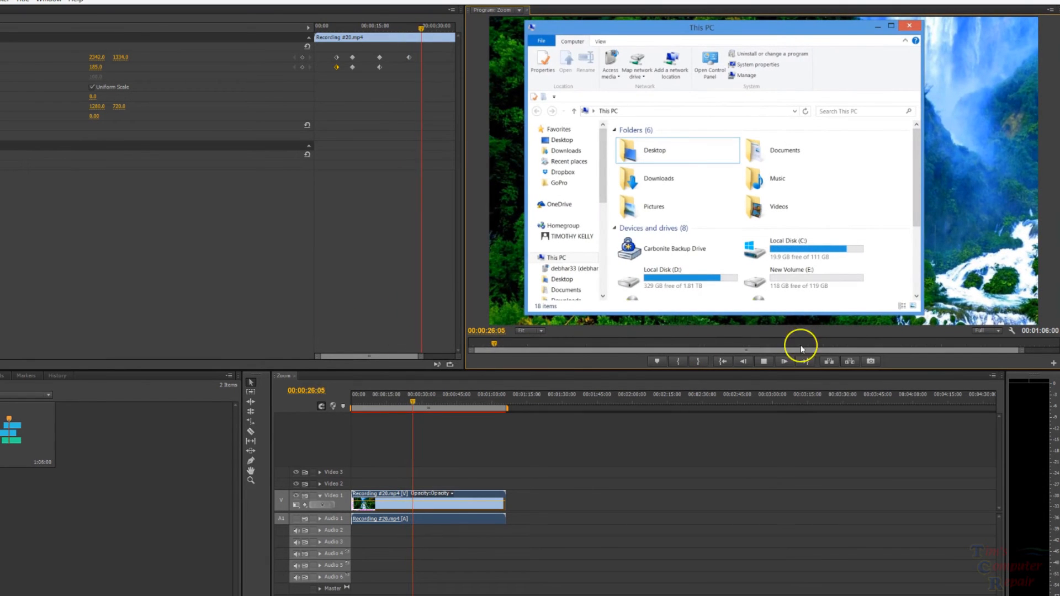
{"action": "left_click", "coordinate": [775, 363]}
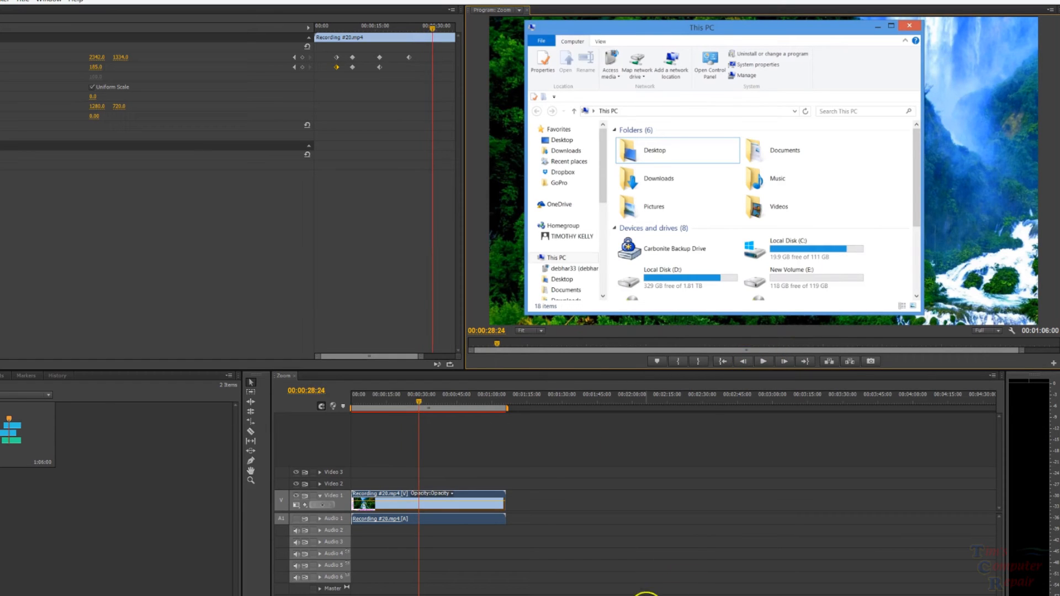
Add Position and Scale keyframes at 00:00:30:20 to hold the zoomed view on the This PC window.
{"action": "left_click_drag", "start_coordinate": [371, 362], "coordinate": [384, 356]}
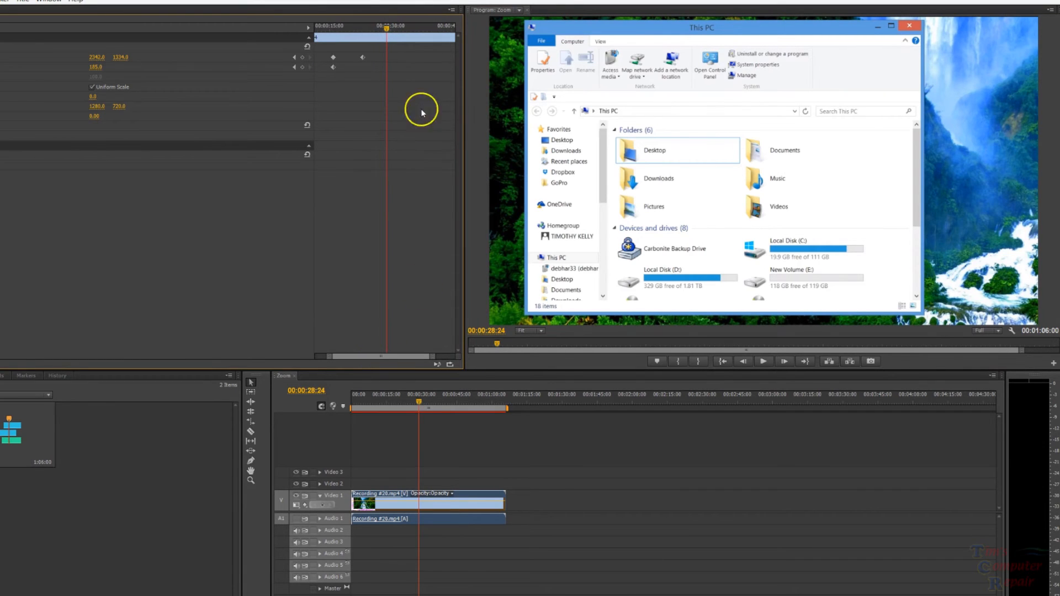
{"action": "left_click", "coordinate": [366, 26]}
{"action": "left_click_drag", "start_coordinate": [366, 32], "coordinate": [365, 34]}
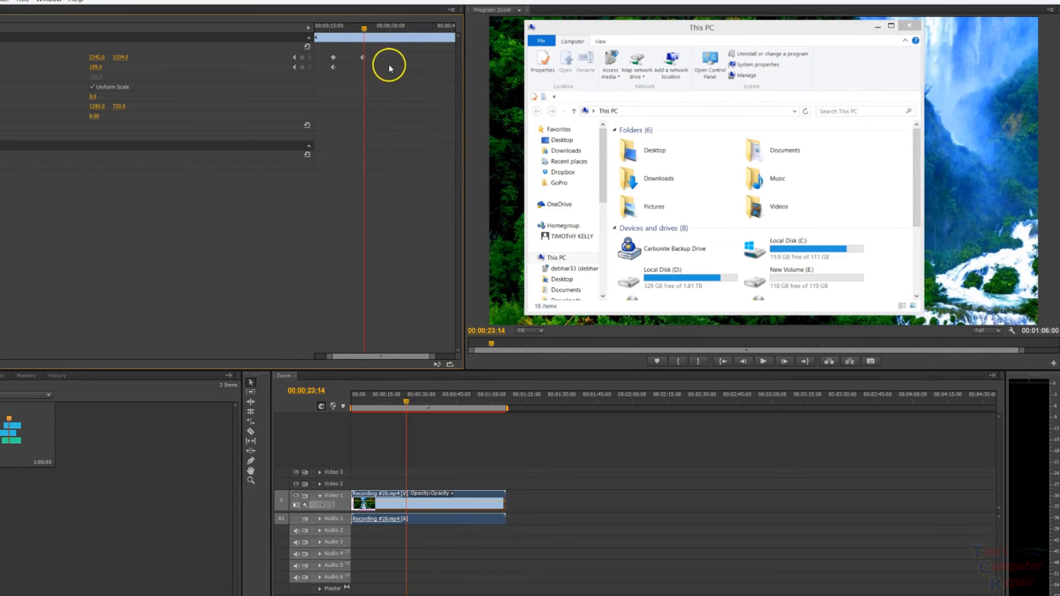
{"action": "left_click_drag", "start_coordinate": [364, 28], "coordinate": [393, 20]}
{"action": "left_click", "coordinate": [447, 66]}
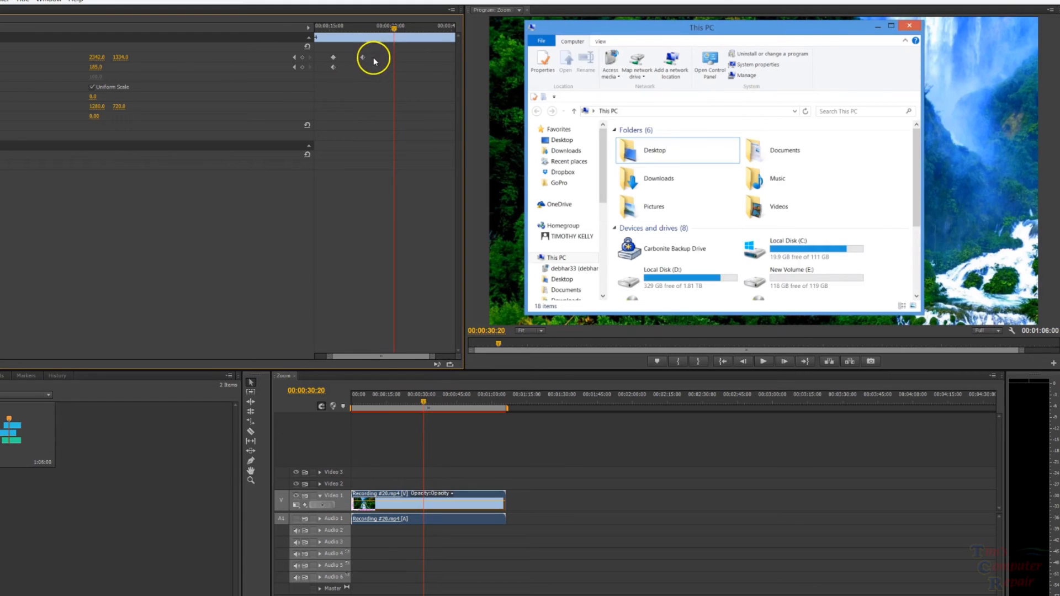
{"action": "left_click", "coordinate": [302, 58]}
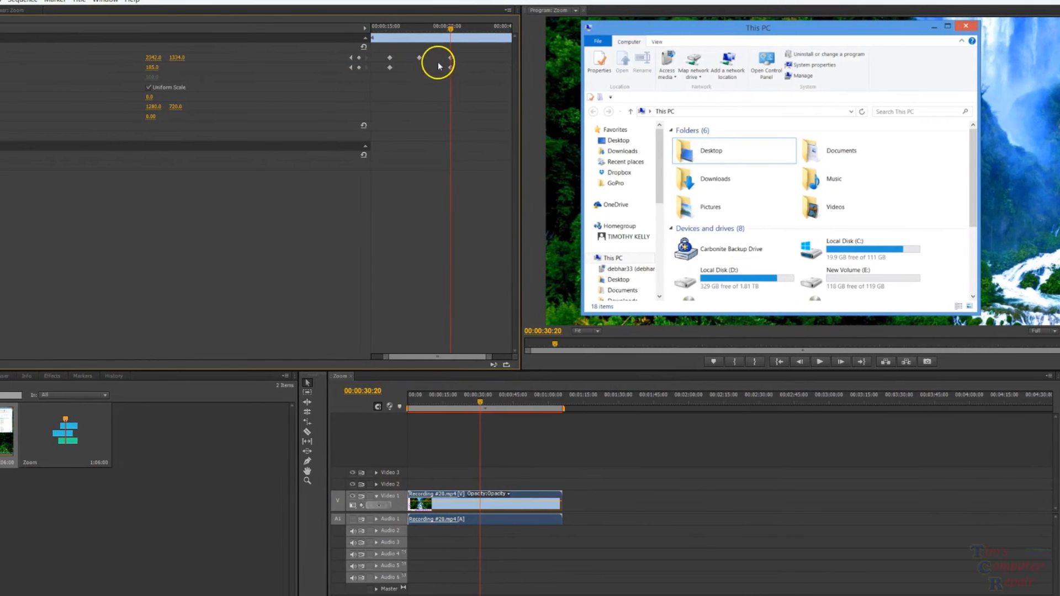
Scrub the source recording to 00:00:34:15 to find when the third window opens, and return to the sequence clip's effect settings.
{"action": "mouse_move", "coordinate": [495, 354]}
{"action": "left_mouse_down"}
{"action": "mouse_move", "coordinate": [509, 355]}
{"action": "mouse_move", "coordinate": [506, 363]}
{"action": "left_mouse_up"}
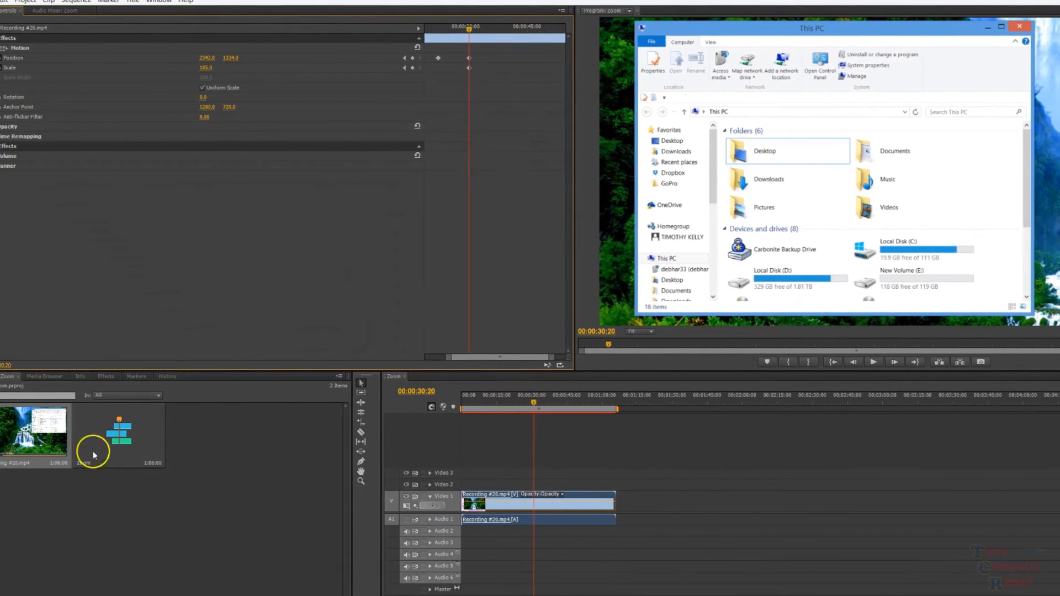
{"action": "double_click", "coordinate": [25, 429]}
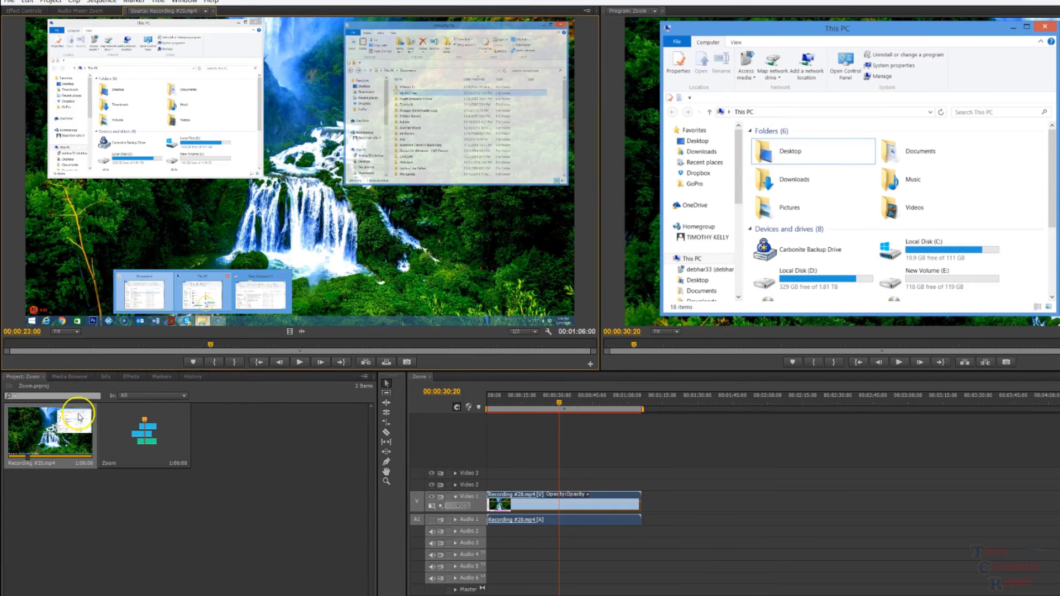
{"action": "left_click_drag", "start_coordinate": [208, 343], "coordinate": [239, 341]}
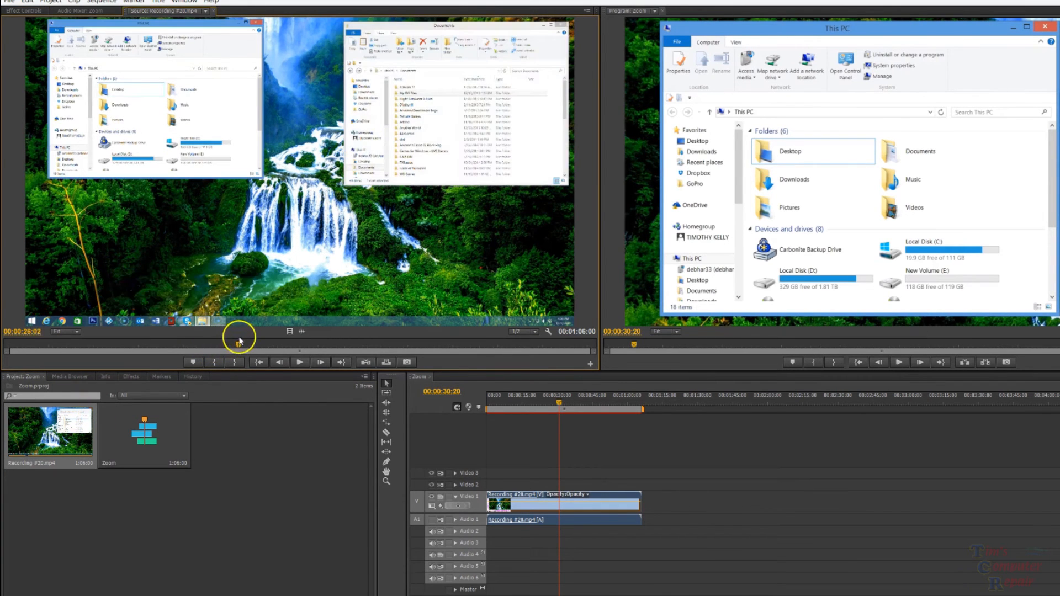
{"action": "left_click_drag", "start_coordinate": [303, 333], "coordinate": [316, 334]}
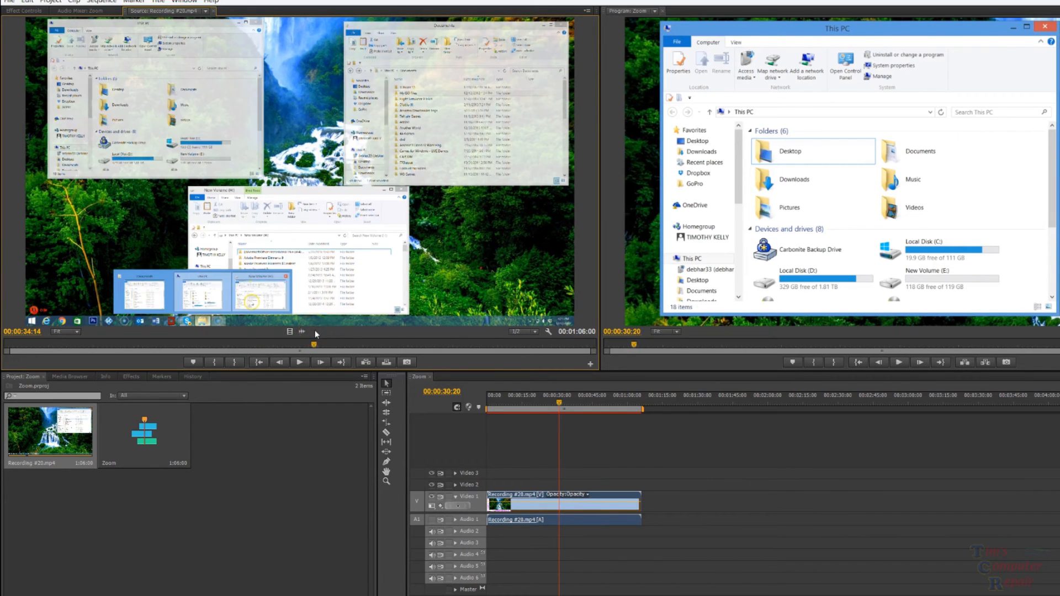
{"action": "left_click_drag", "start_coordinate": [314, 330], "coordinate": [316, 329]}
{"action": "left_click", "coordinate": [307, 467]}
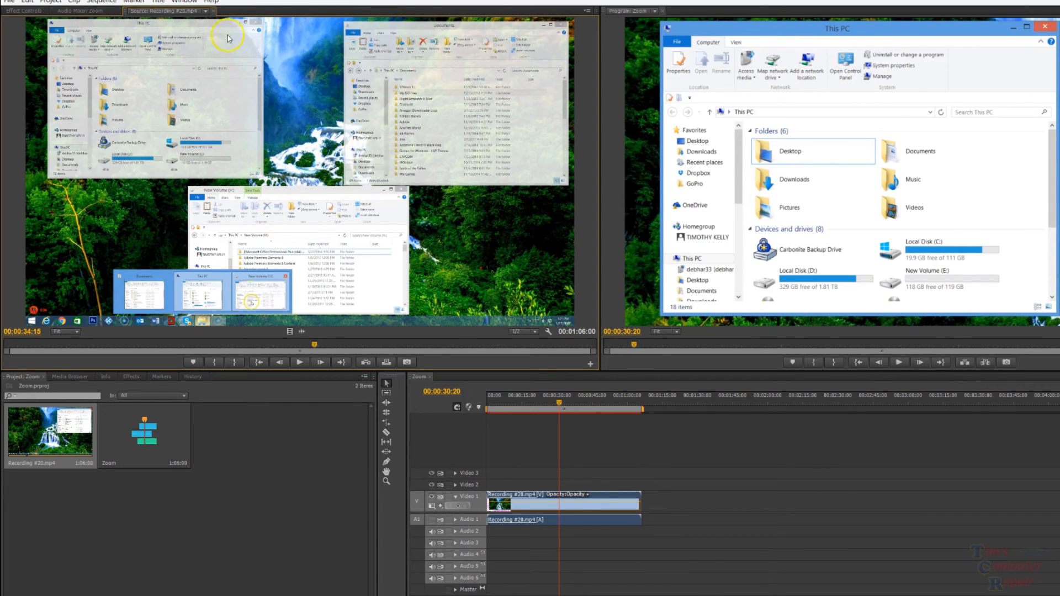
{"action": "left_click", "coordinate": [214, 11]}
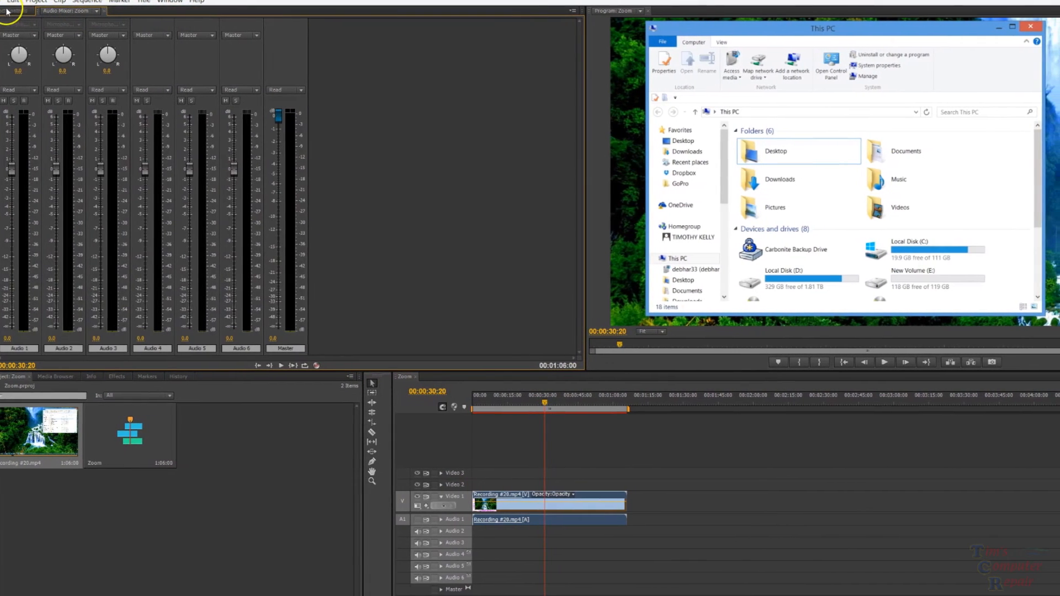
{"action": "left_click", "coordinate": [10, 11]}
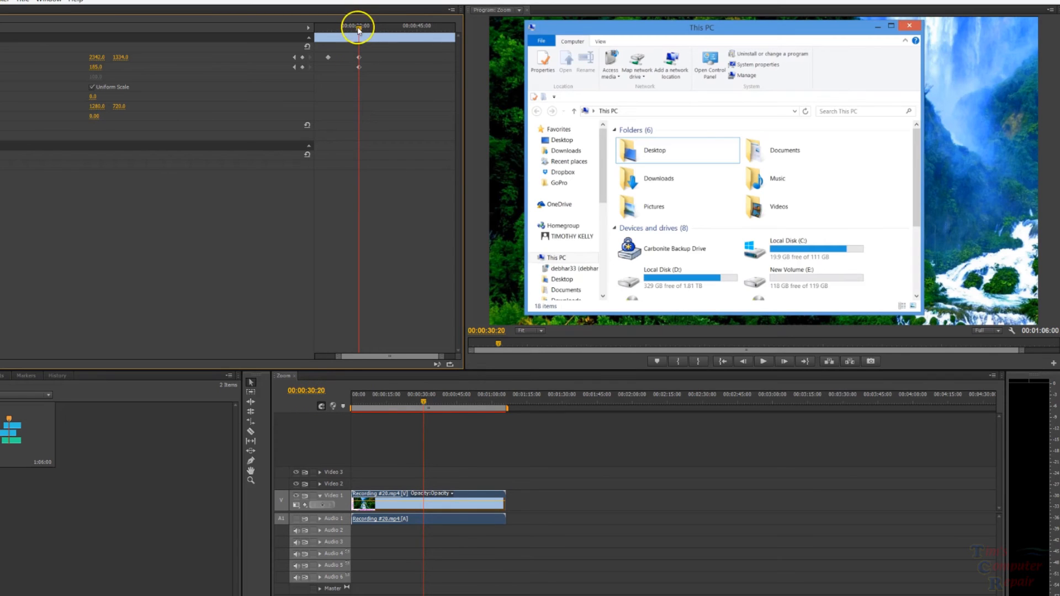
At 00:00:34:20, pan and zoom to the New Volume (H:) window by setting Position to 1292, -38 and Scale to about 220.
{"action": "mouse_move", "coordinate": [359, 29]}
{"action": "left_mouse_down"}
{"action": "mouse_move", "coordinate": [388, 27]}
{"action": "mouse_move", "coordinate": [369, 26]}
{"action": "left_mouse_up"}
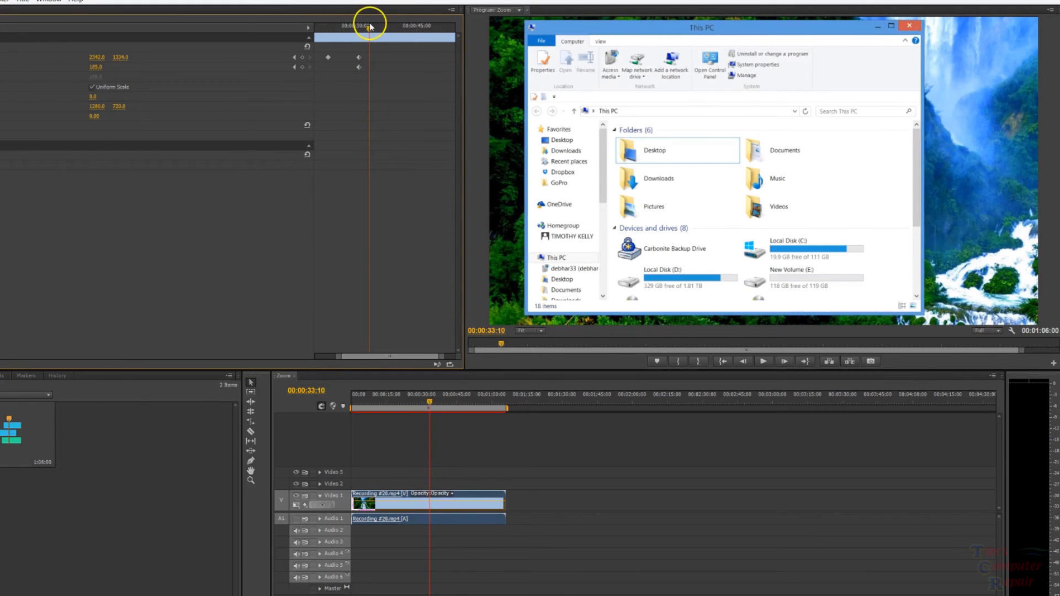
{"action": "left_click_drag", "start_coordinate": [371, 26], "coordinate": [372, 26]}
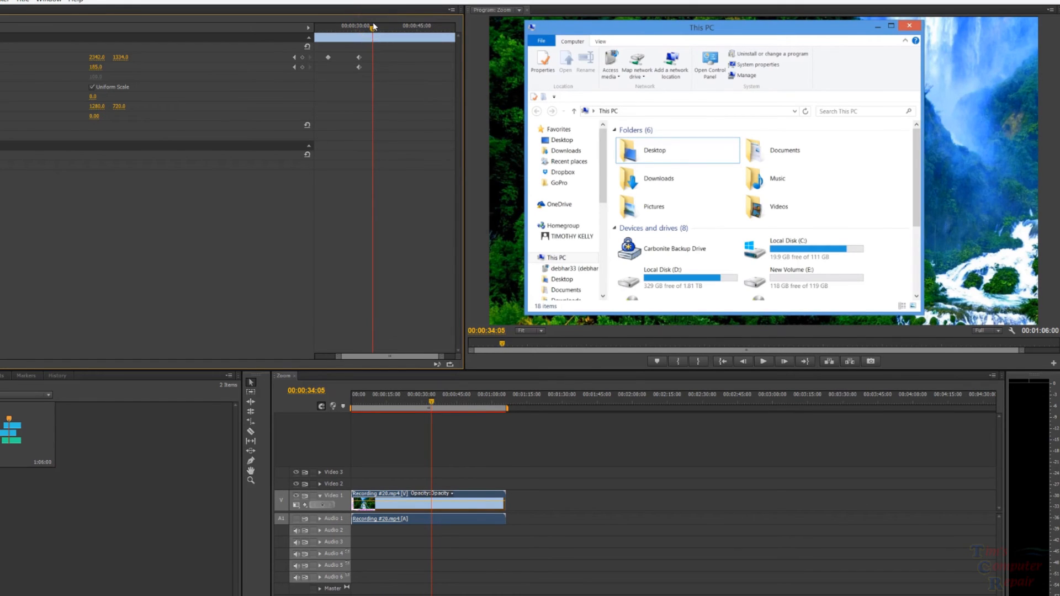
{"action": "left_click_drag", "start_coordinate": [375, 26], "coordinate": [377, 26]}
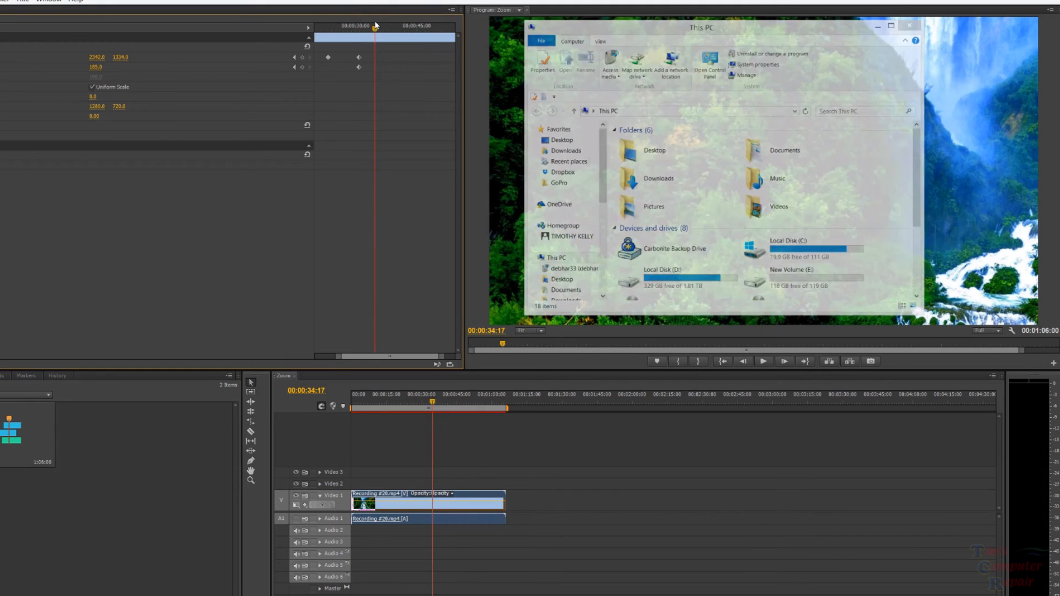
{"action": "left_click_drag", "start_coordinate": [375, 25], "coordinate": [377, 25]}
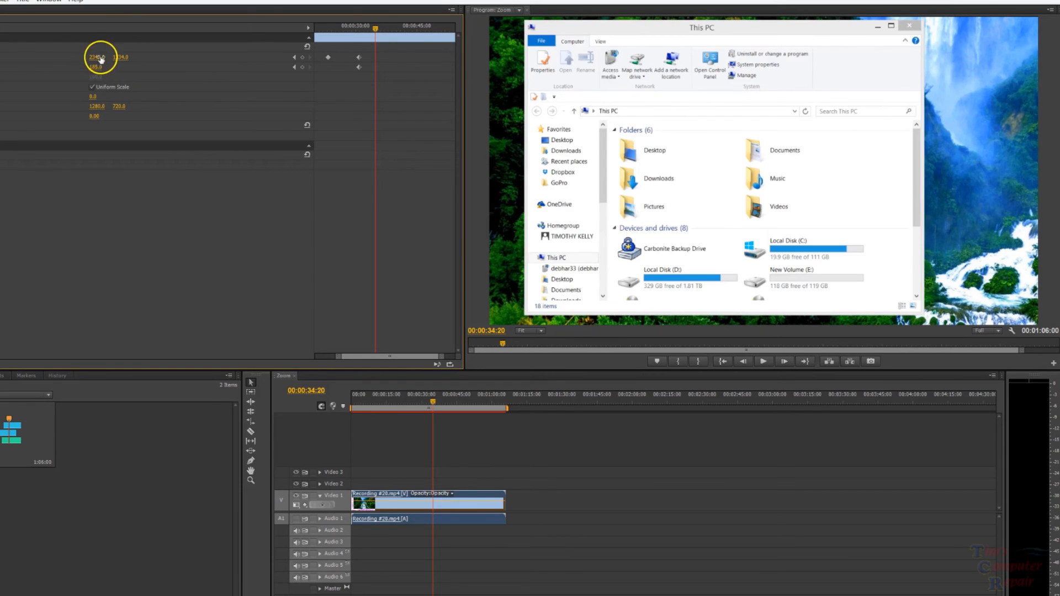
{"action": "left_click_drag", "start_coordinate": [119, 62], "coordinate": [0, 64]}
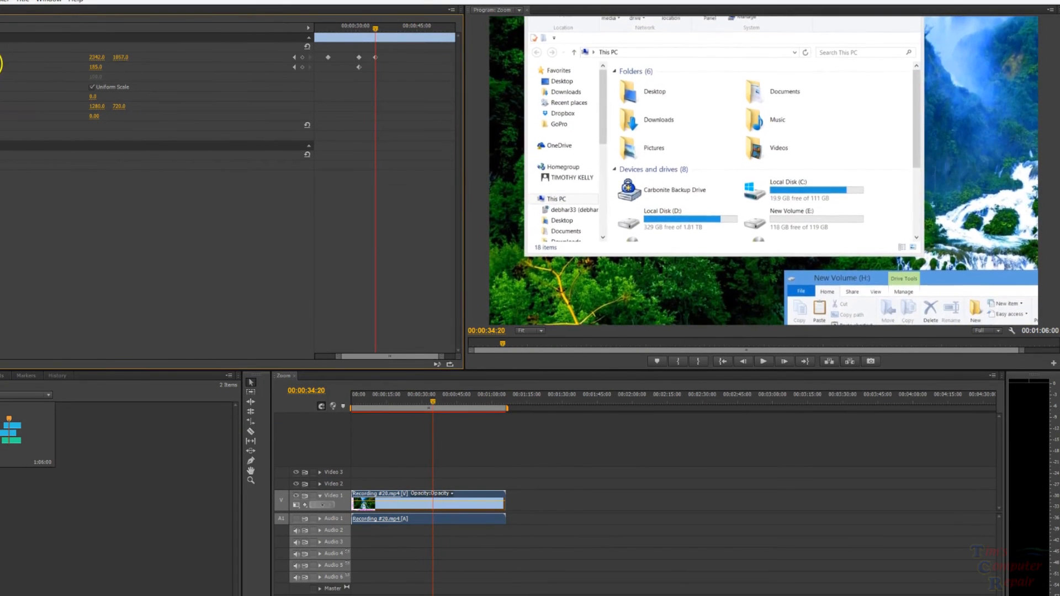
{"action": "left_click_drag", "start_coordinate": [88, 59], "coordinate": [0, 60]}
{"action": "left_click_drag", "start_coordinate": [121, 57], "coordinate": [86, 45]}
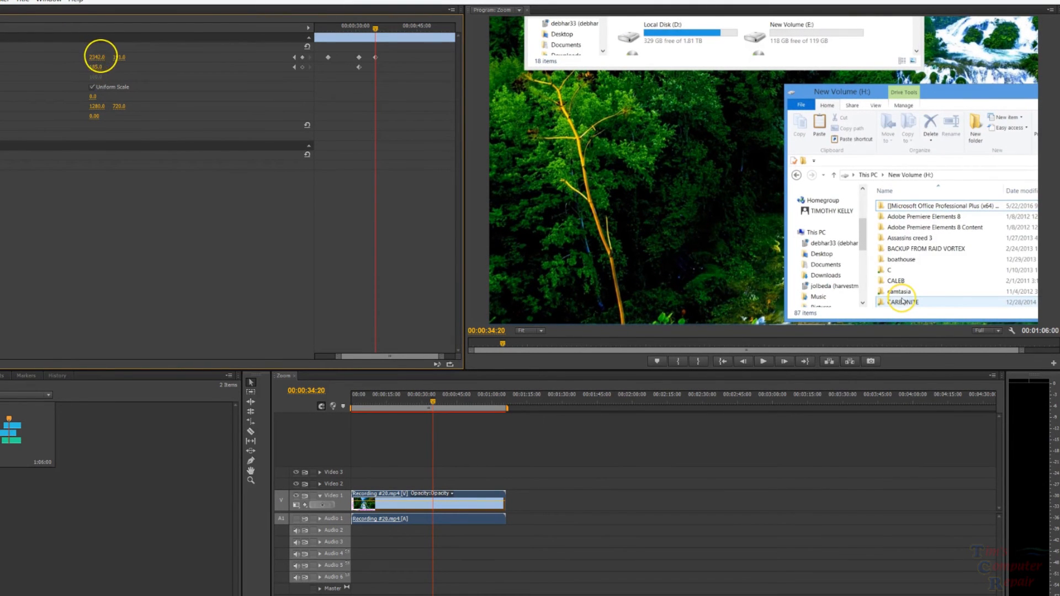
{"action": "mouse_move", "coordinate": [103, 55]}
{"action": "left_mouse_down"}
{"action": "mouse_move", "coordinate": [2, 66]}
{"action": "mouse_move", "coordinate": [20, 57]}
{"action": "mouse_move", "coordinate": [2, 56]}
{"action": "mouse_move", "coordinate": [88, 55]}
{"action": "left_mouse_up"}
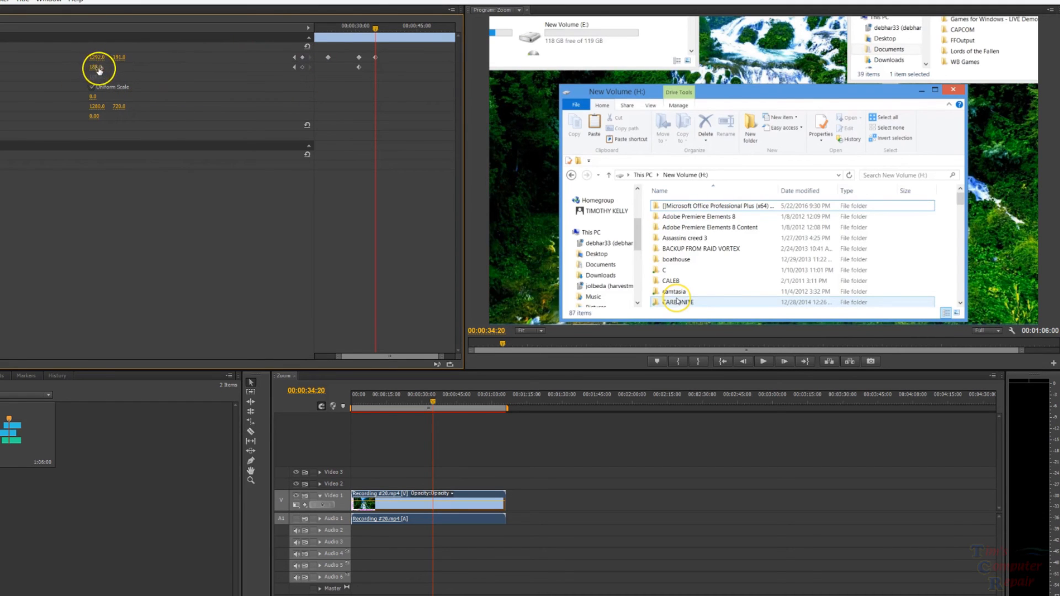
{"action": "mouse_move", "coordinate": [127, 63]}
{"action": "left_mouse_down"}
{"action": "mouse_move", "coordinate": [158, 59]}
{"action": "mouse_move", "coordinate": [139, 62]}
{"action": "mouse_move", "coordinate": [148, 61]}
{"action": "left_mouse_up"}
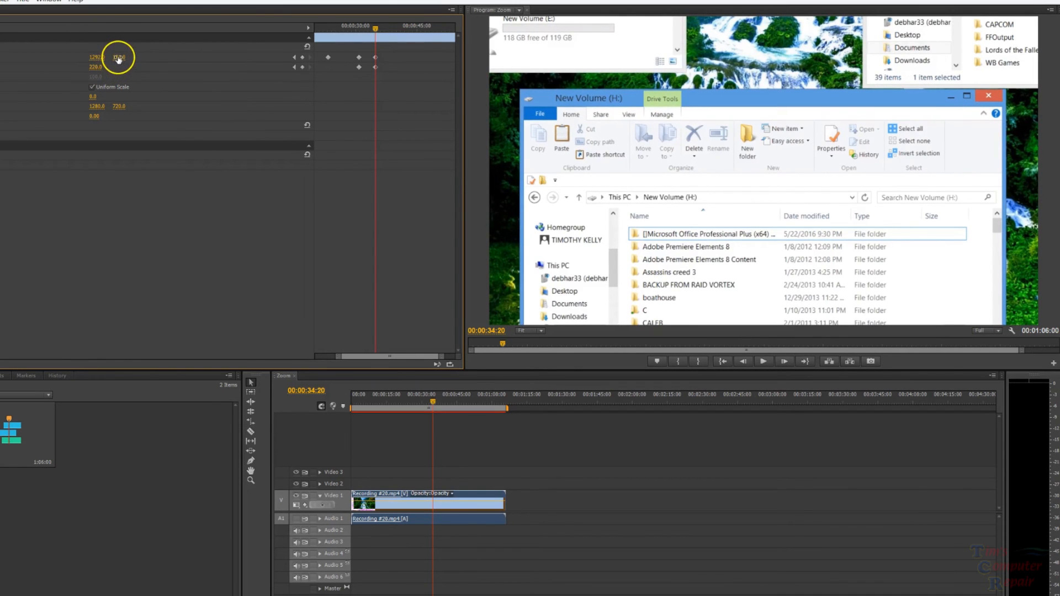
{"action": "left_click_drag", "start_coordinate": [118, 57], "coordinate": [38, 63]}
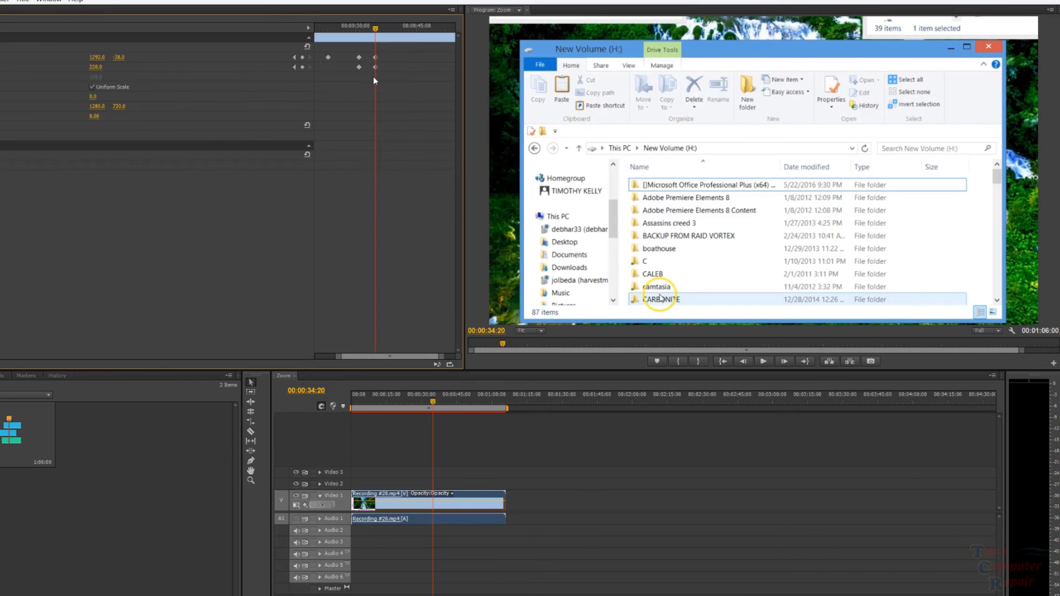
Play the sequence from 00:00:23:00 to preview the move from the This PC window to the New Volume (H:) window.
{"action": "left_click_drag", "start_coordinate": [364, 356], "coordinate": [352, 356]}
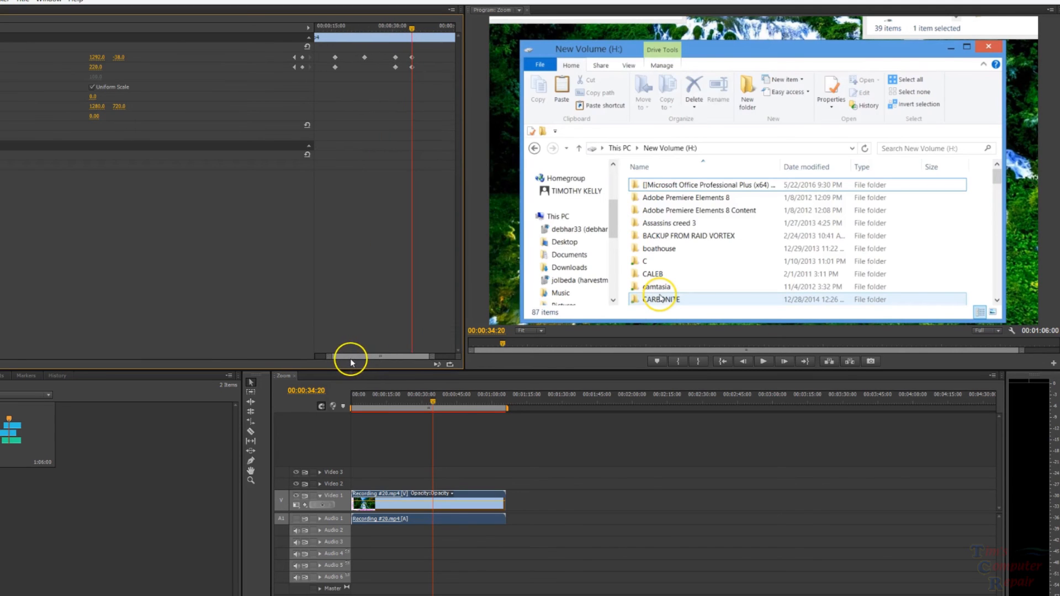
{"action": "left_click", "coordinate": [365, 27]}
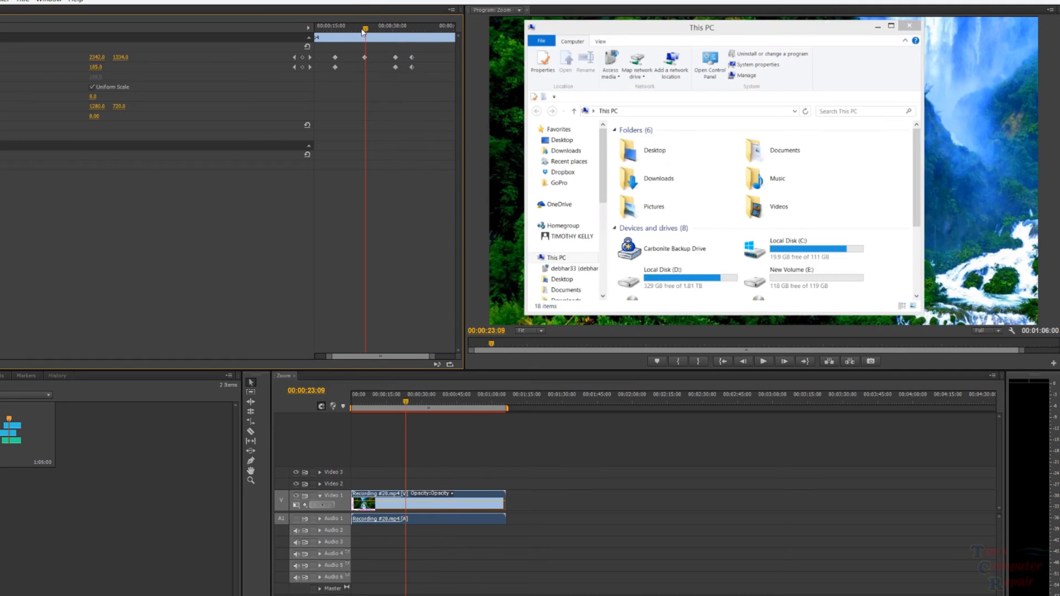
{"action": "mouse_move", "coordinate": [363, 34]}
{"action": "left_mouse_down"}
{"action": "mouse_move", "coordinate": [352, 35]}
{"action": "mouse_move", "coordinate": [364, 38]}
{"action": "left_mouse_up"}
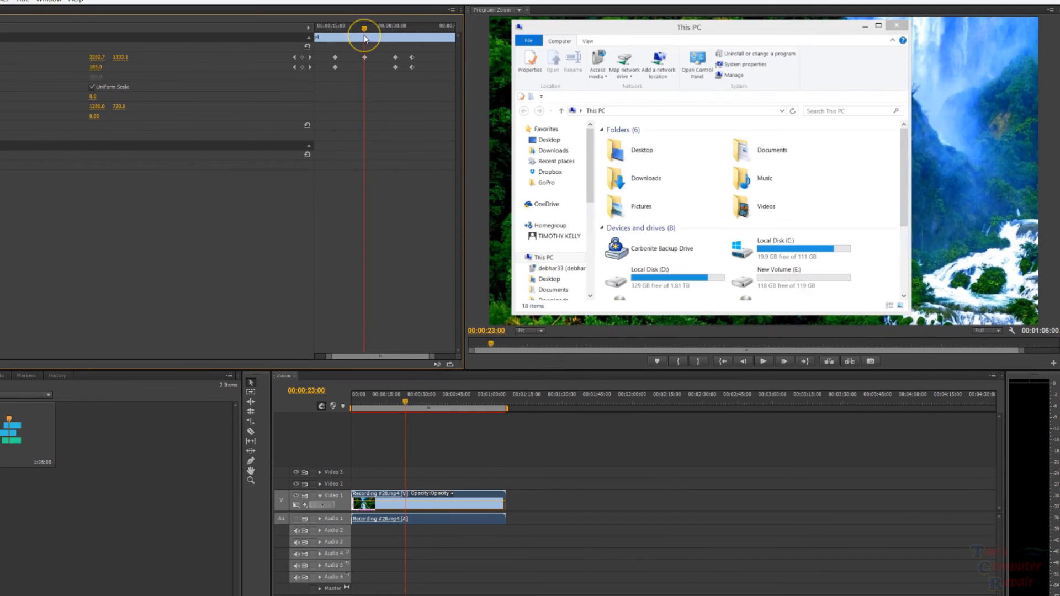
{"action": "left_click", "coordinate": [765, 363]}
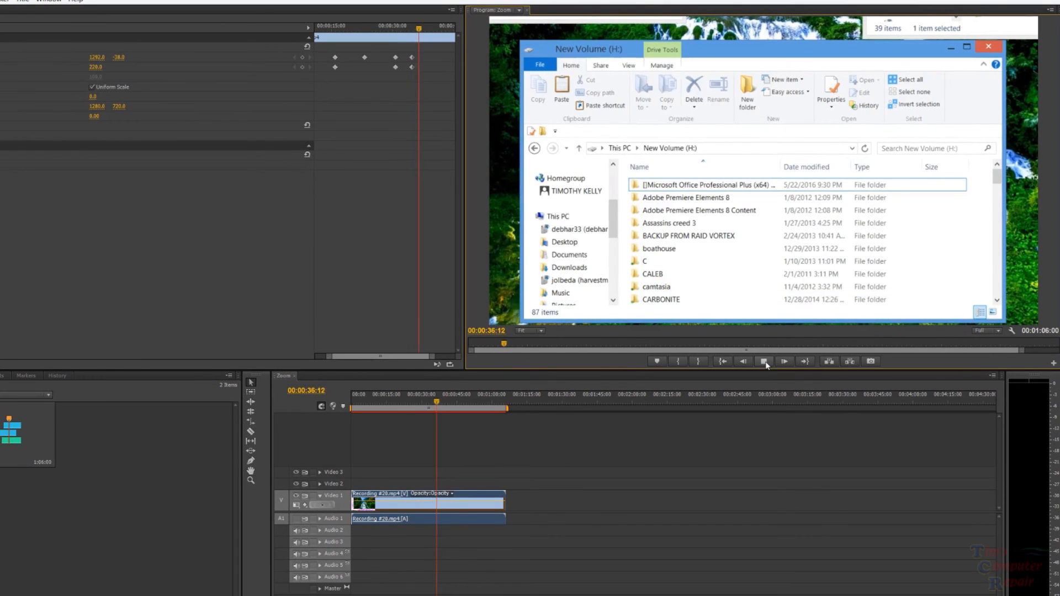
{"action": "left_click", "coordinate": [762, 363]}
Add Position and Scale keyframes at 00:00:41:02 to hold the zoomed view on the New Volume (H:) window.
{"action": "mouse_move", "coordinate": [396, 360]}
{"action": "left_mouse_down"}
{"action": "mouse_move", "coordinate": [406, 354]}
{"action": "mouse_move", "coordinate": [381, 355]}
{"action": "left_mouse_up"}
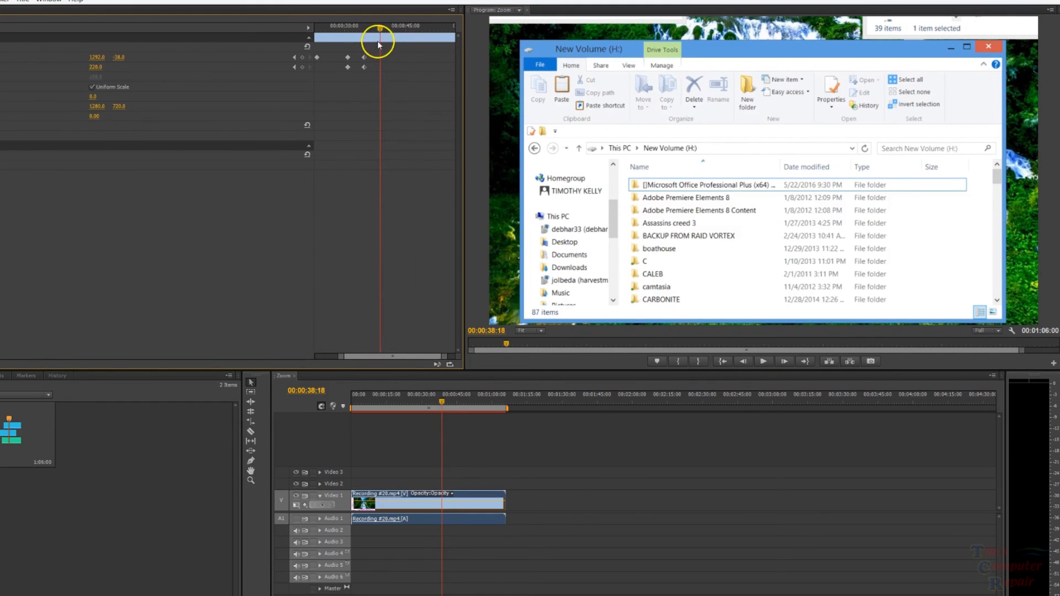
{"action": "left_click_drag", "start_coordinate": [382, 31], "coordinate": [389, 31]}
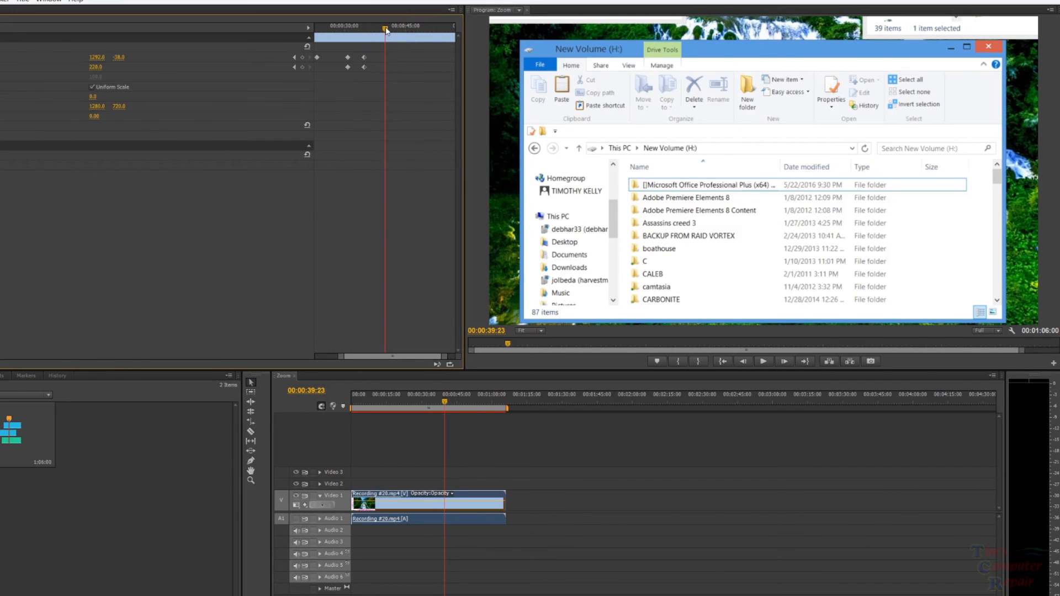
{"action": "left_click_drag", "start_coordinate": [384, 31], "coordinate": [390, 30]}
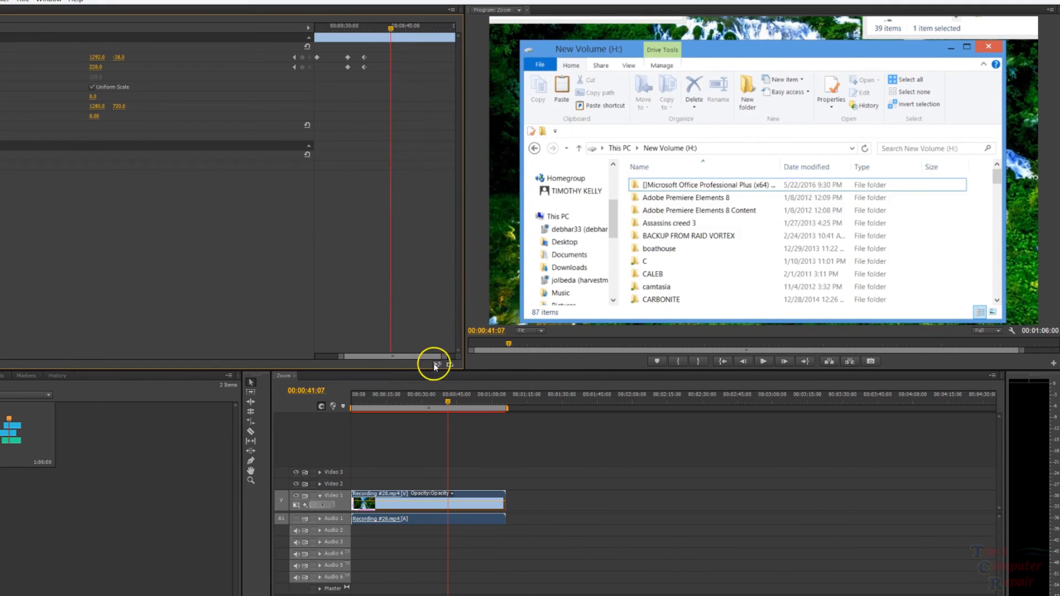
{"action": "left_click_drag", "start_coordinate": [438, 356], "coordinate": [446, 357]}
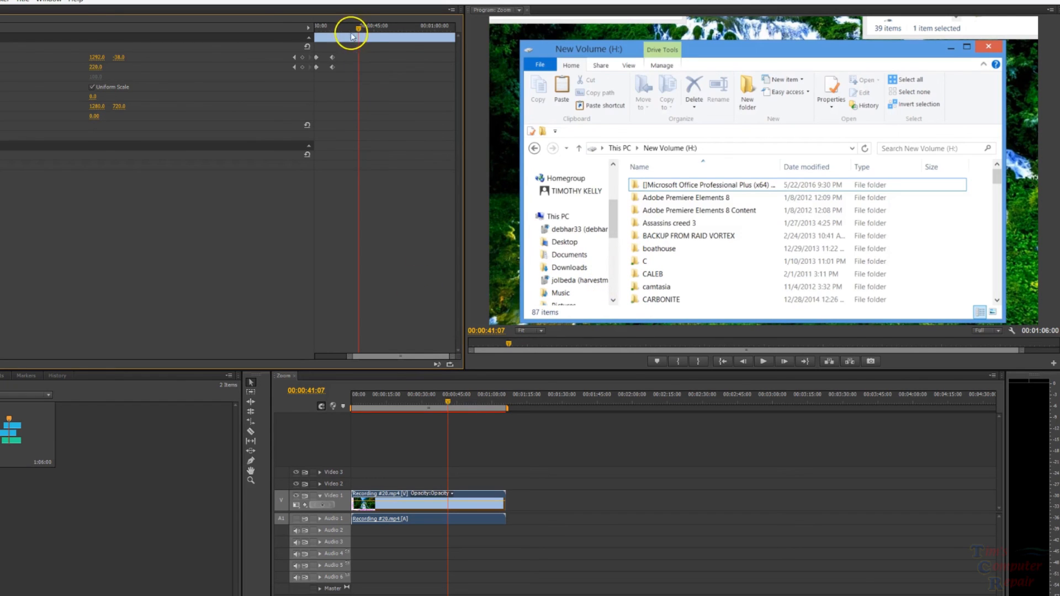
{"action": "left_click_drag", "start_coordinate": [360, 31], "coordinate": [361, 32]}
{"action": "left_click", "coordinate": [302, 58]}
{"action": "left_click", "coordinate": [302, 67]}
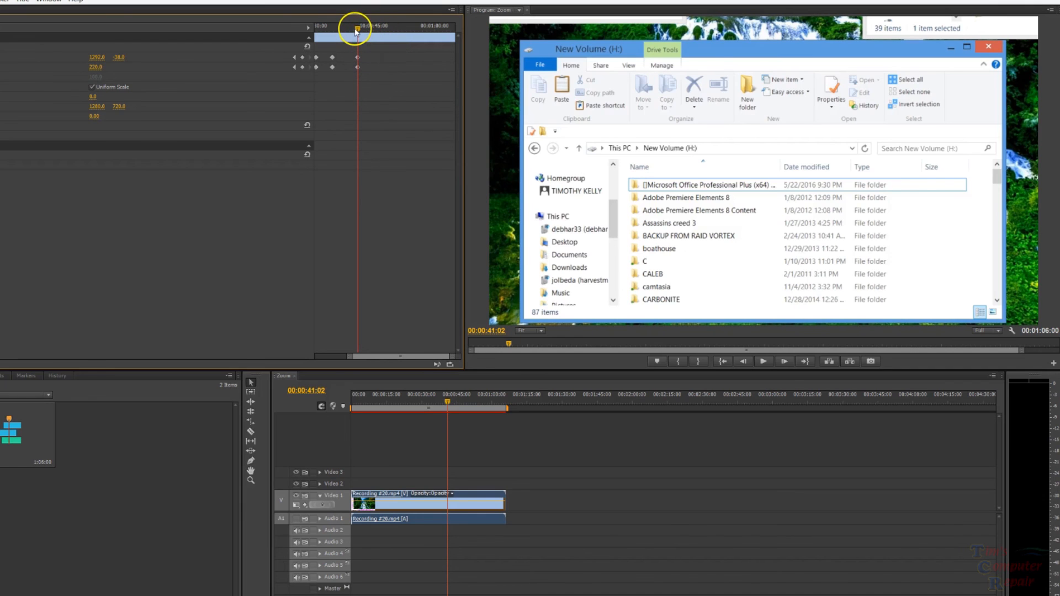
Recenter the frame at 00:00:54:07 by setting Position to 1280, 720.
{"action": "left_click_drag", "start_coordinate": [358, 32], "coordinate": [411, 31]}
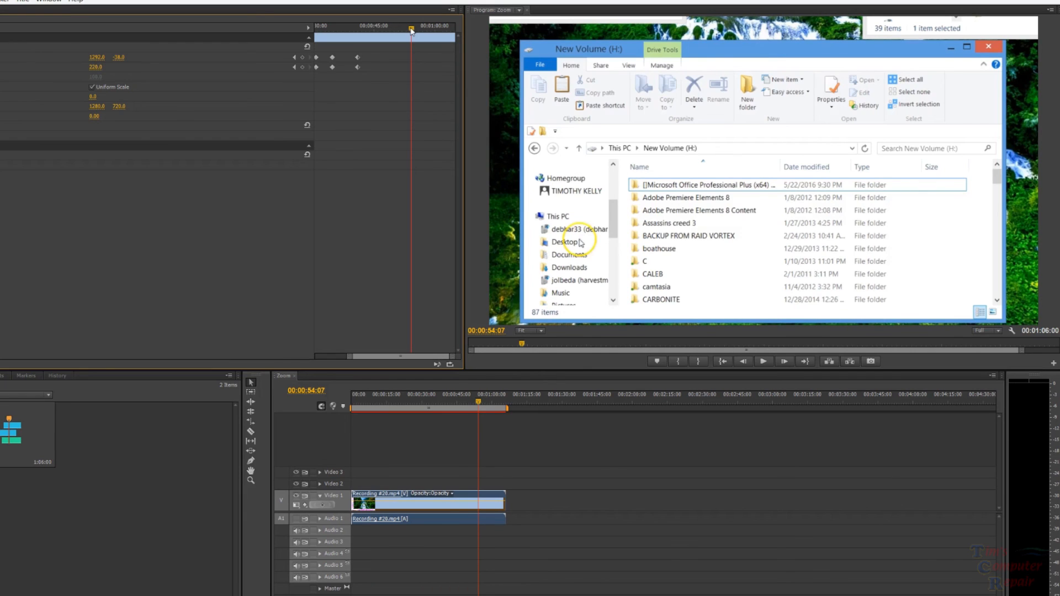
{"action": "left_click", "coordinate": [415, 51]}
{"action": "left_click_drag", "start_coordinate": [101, 61], "coordinate": [95, 57]}
{"action": "left_click", "coordinate": [96, 57]}
{"action": "type", "text": "12"}
{"action": "key", "text": "Return"}
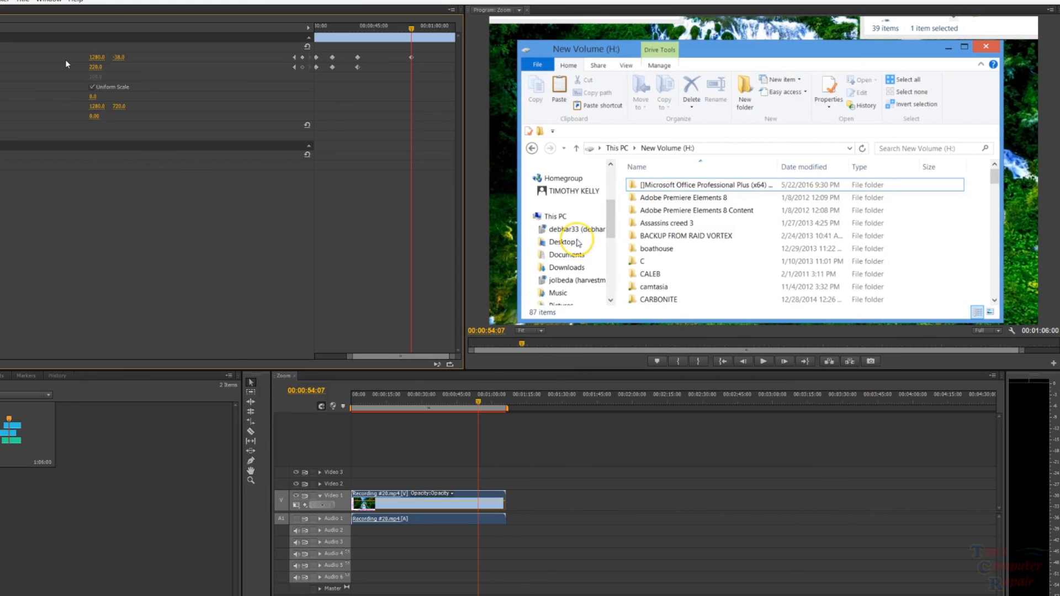
{"action": "left_click", "coordinate": [118, 58]}
{"action": "type", "text": "720.0"}
{"action": "key", "text": "Return"}
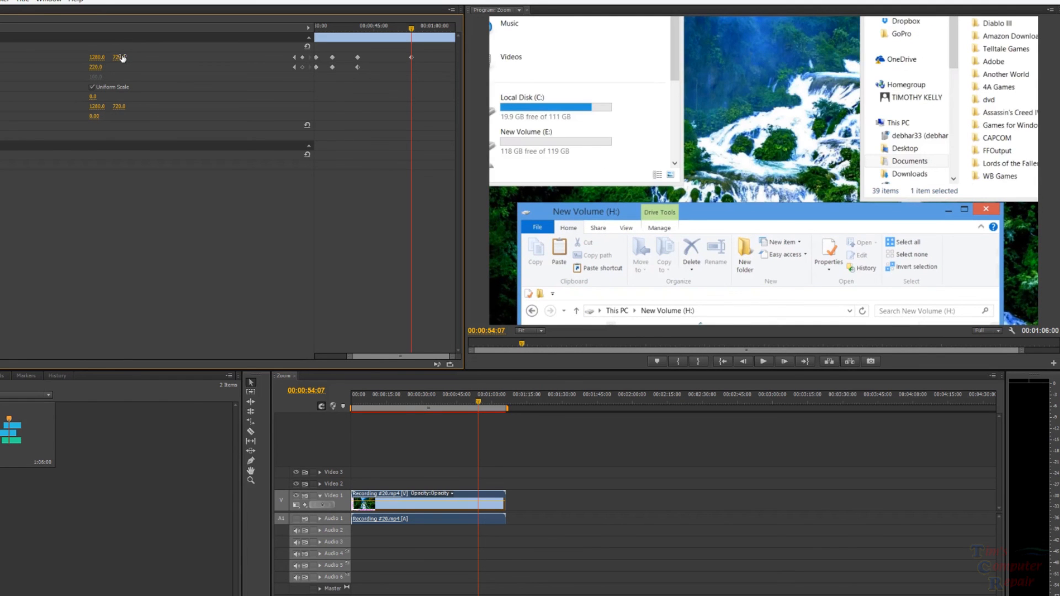
Zoom back out to the full desktop at 00:00:54:07 by setting Scale to 100.
{"action": "left_click", "coordinate": [158, 88]}
{"action": "left_click", "coordinate": [240, 76]}
{"action": "type", "text": "10"}
{"action": "key", "text": "Return"}
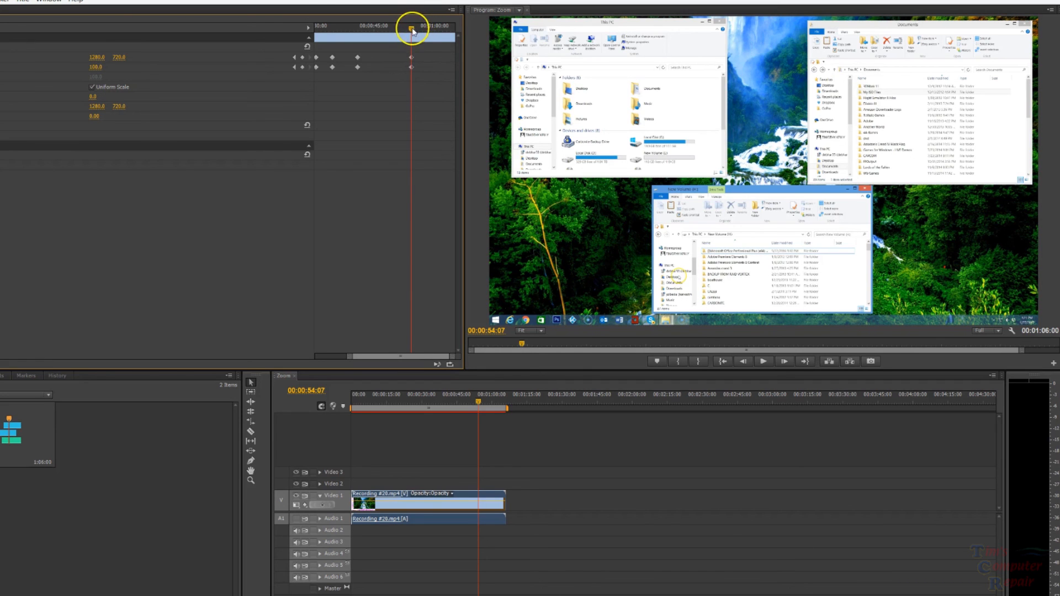
Play the sequence from 00:00:01:07 to review all the zooms and pans against their keyframes.
{"action": "left_click", "coordinate": [432, 28]}
{"action": "mouse_move", "coordinate": [431, 28]}
{"action": "left_mouse_down"}
{"action": "mouse_move", "coordinate": [456, 29]}
{"action": "mouse_move", "coordinate": [419, 25]}
{"action": "left_mouse_up"}
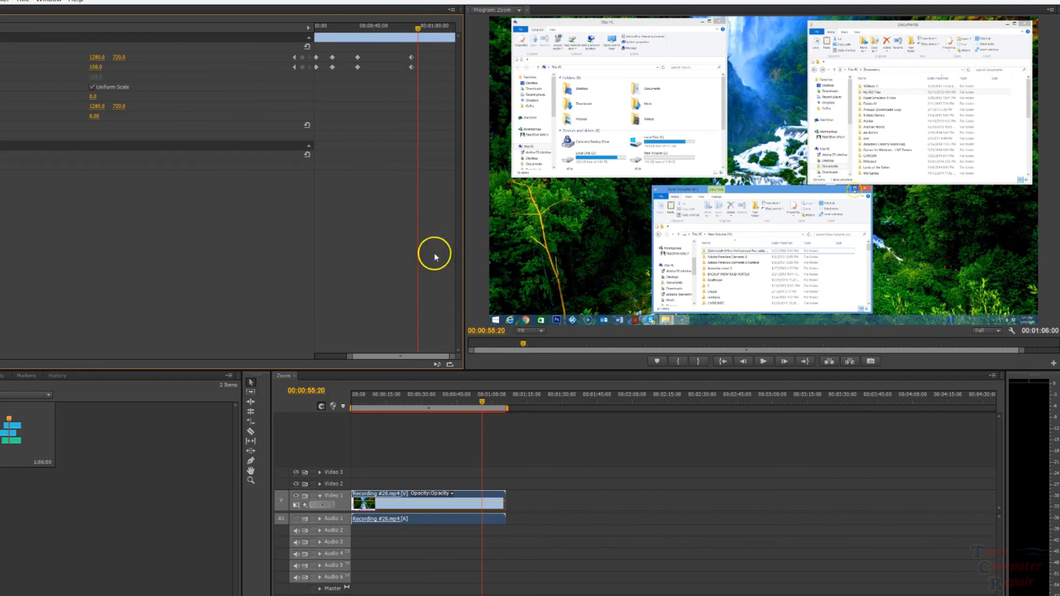
{"action": "left_click_drag", "start_coordinate": [381, 357], "coordinate": [329, 362]}
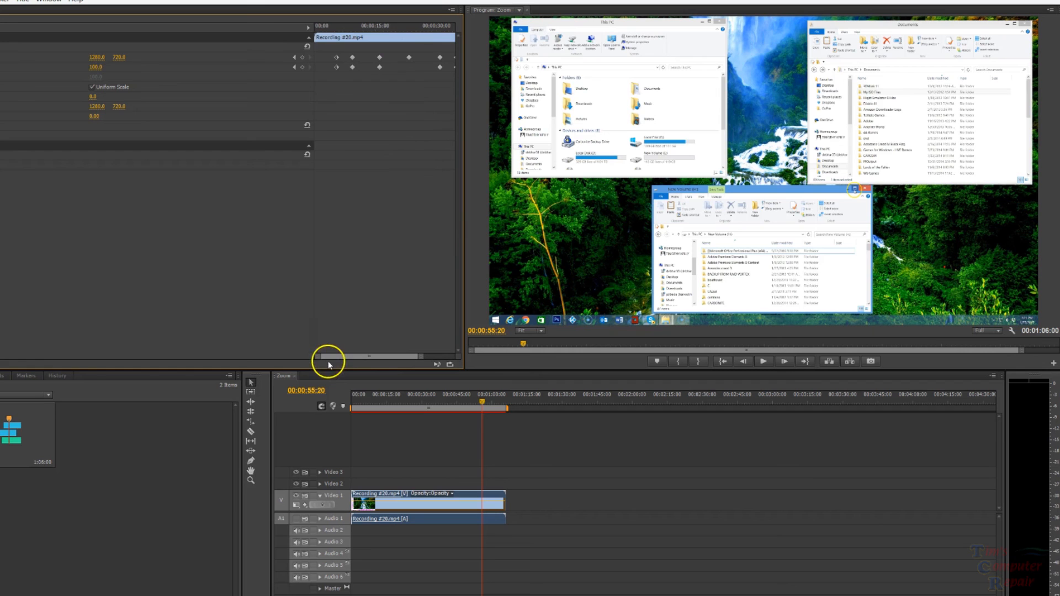
{"action": "left_click", "coordinate": [315, 26]}
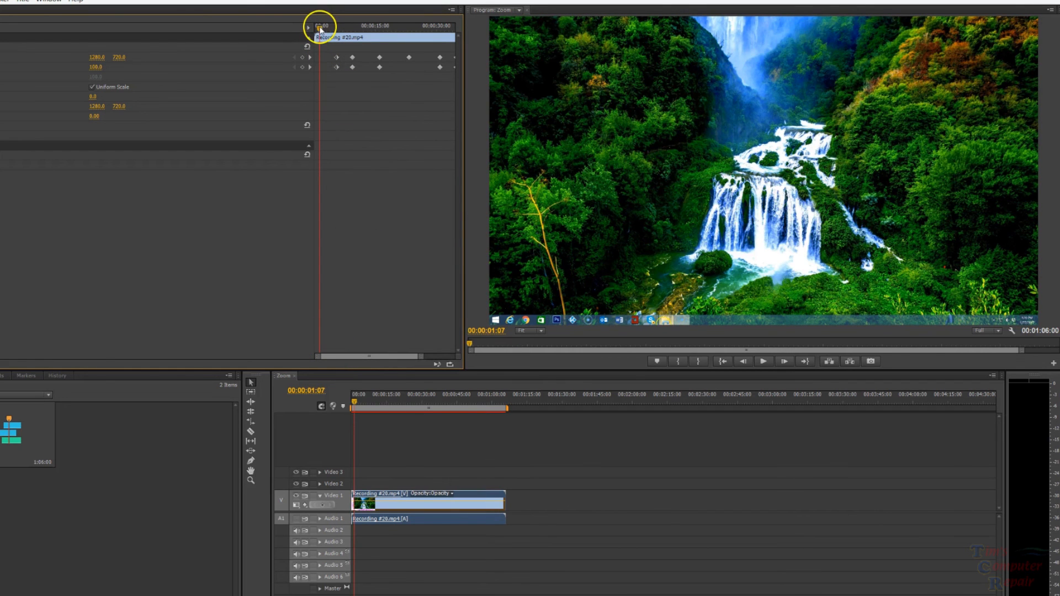
{"action": "left_click", "coordinate": [764, 364]}
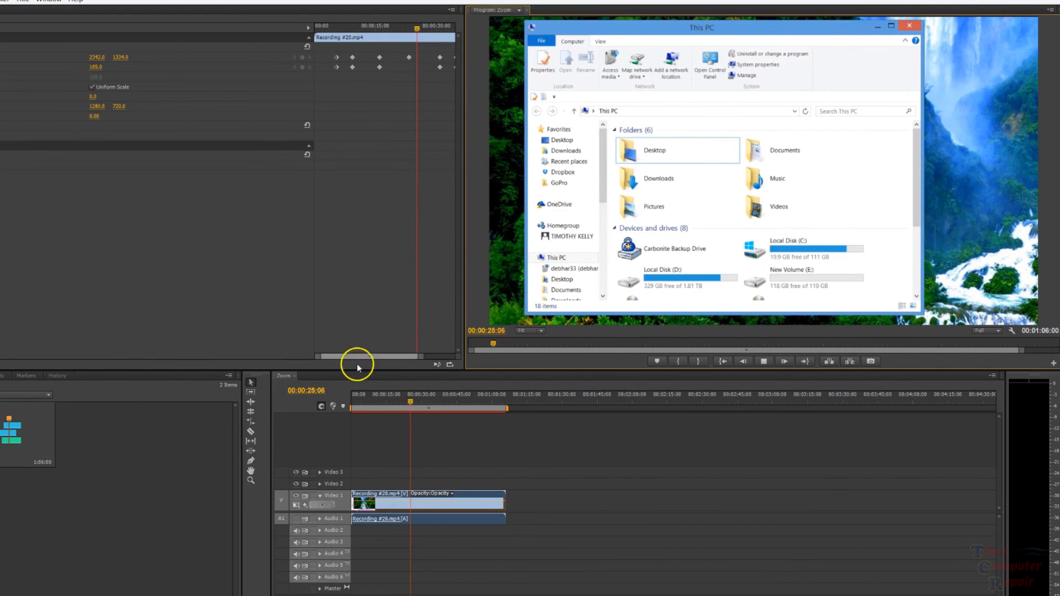
{"action": "left_click_drag", "start_coordinate": [377, 362], "coordinate": [395, 359]}
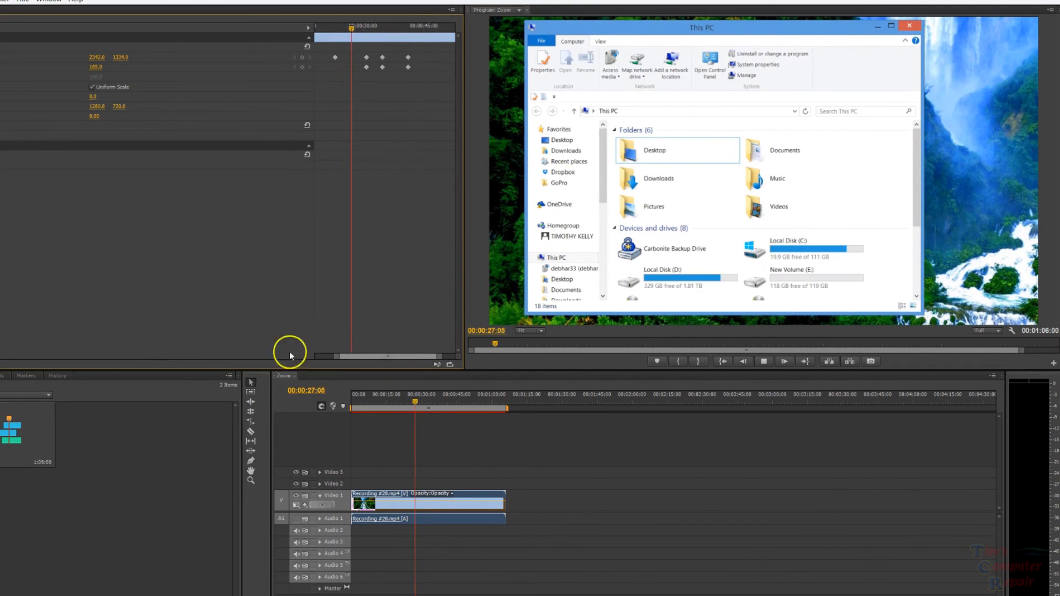